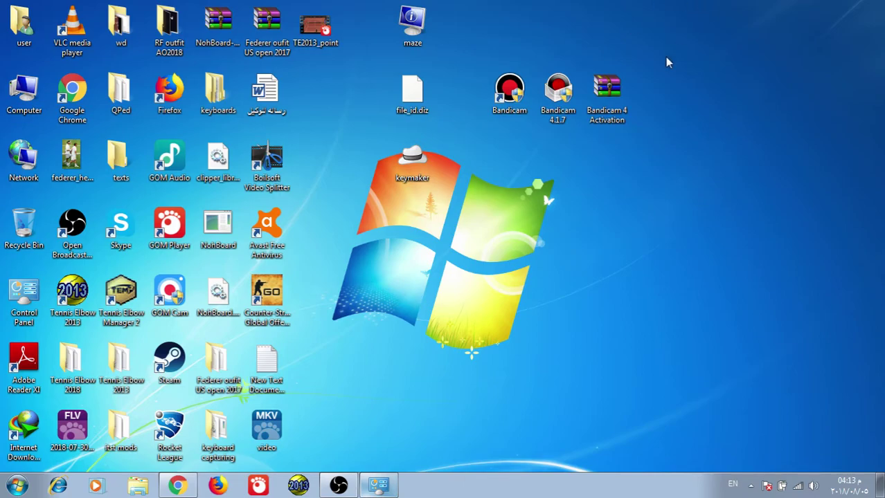
- Select the Bandicam icons on the desktop, then clear the selection
left_click_drag(671, 51, 554, 133)
left_click(700, 69)
left_click_drag(679, 50, 599, 132)
left_click(581, 146)
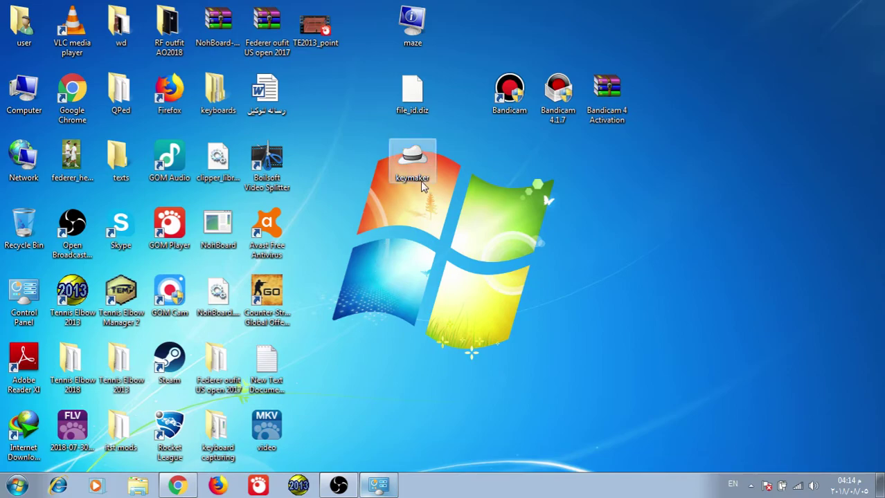
- Run the Bandicam 4.1.7 installer past the license, cancel it, and launch the installed Bandicam
left_click(550, 123)
double_click(550, 123)
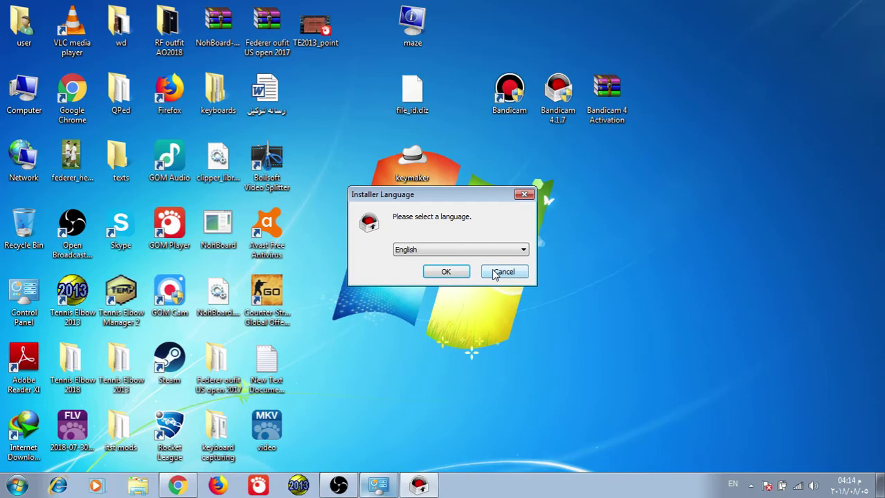
left_click(462, 270)
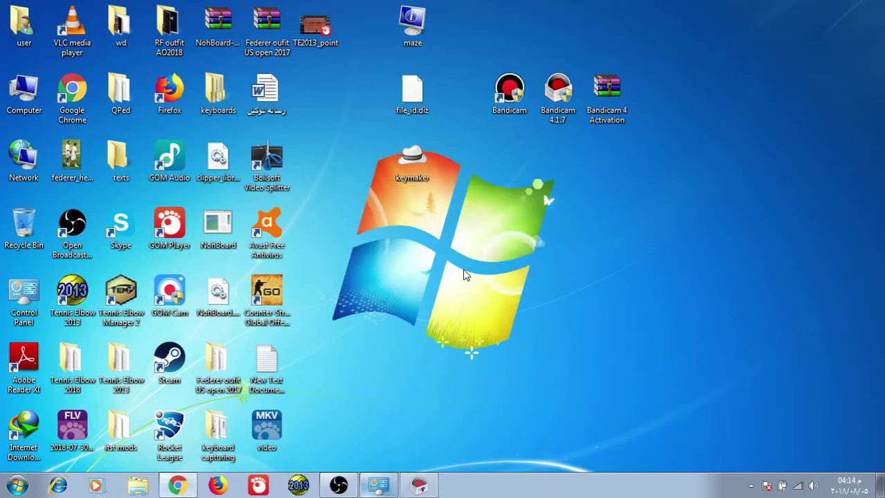
left_click(528, 353)
left_click(542, 356)
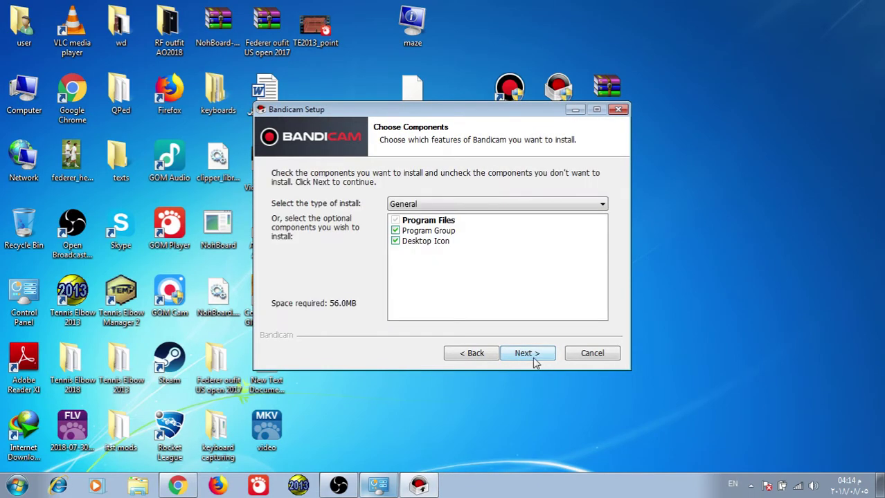
left_click(592, 354)
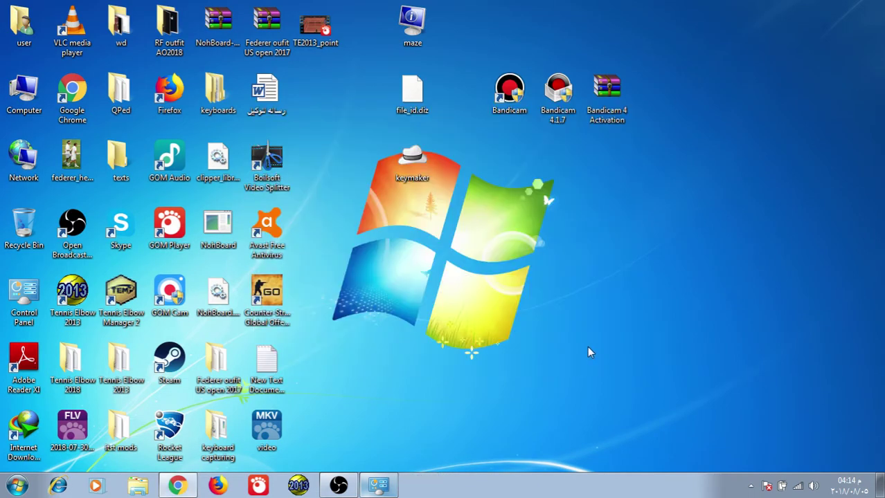
left_click(512, 87)
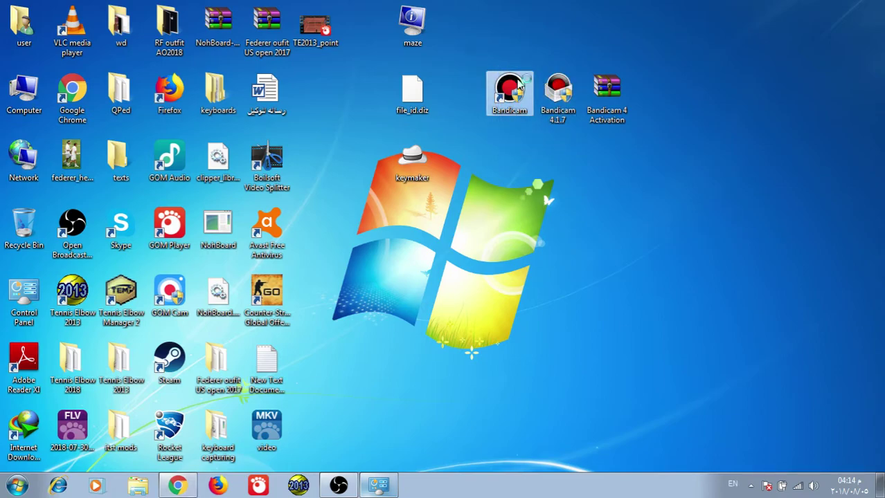
double_click(518, 86)
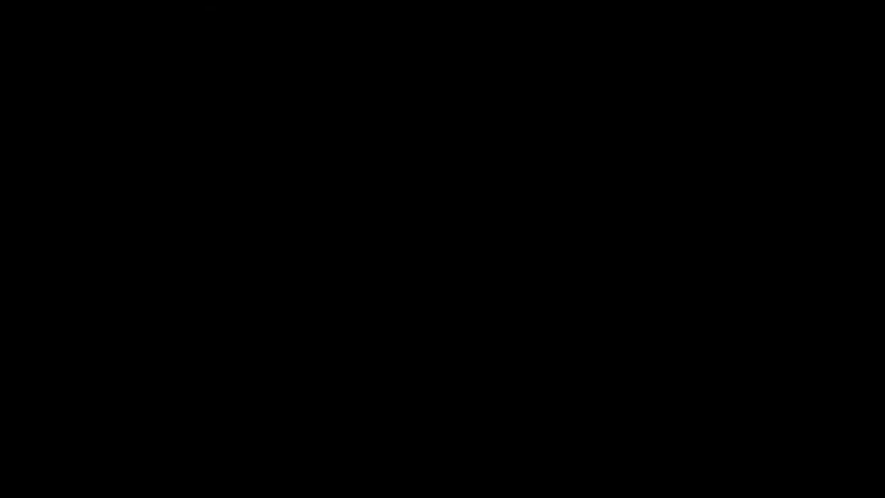
- Allow Bandicam to start, view About showing version 4.1.7.1424 and license, then close it
left_click(493, 268)
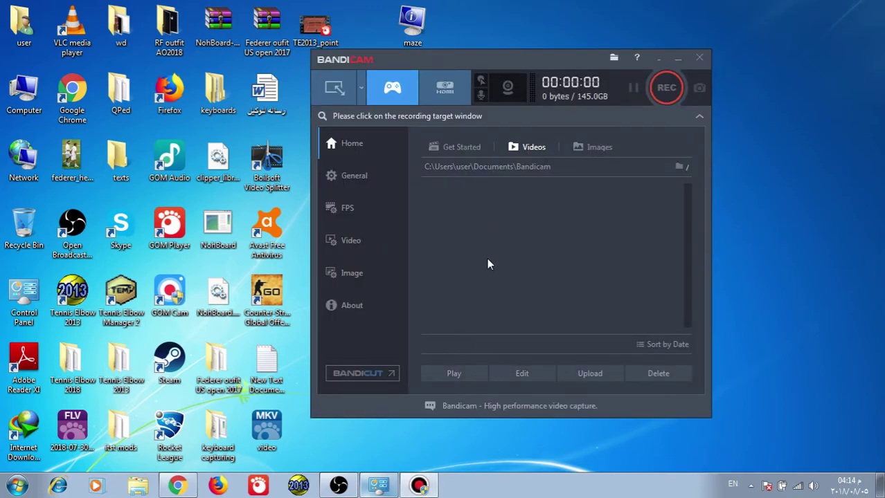
left_click(356, 308)
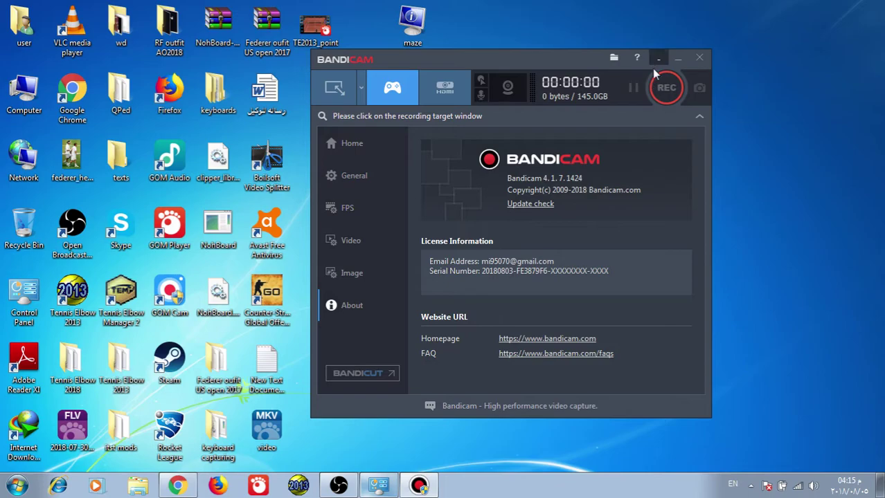
left_click(700, 59)
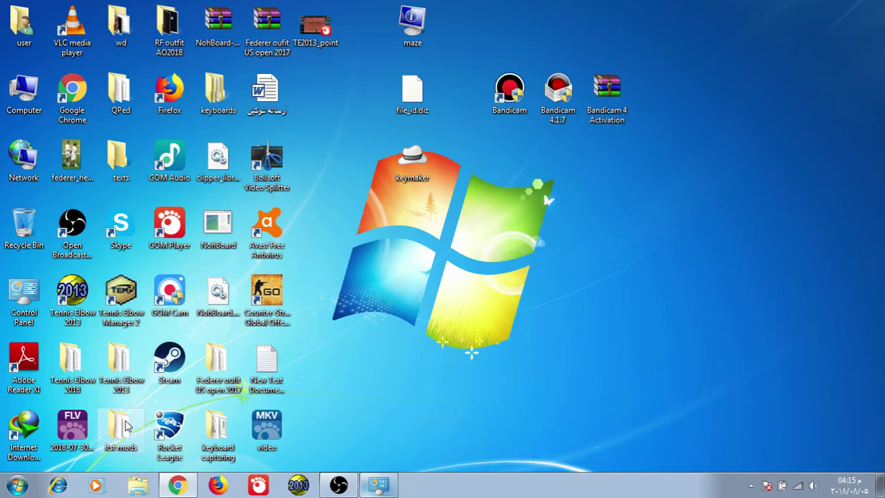
- Open Windows Firewall with Advanced Security from Control Panel and list the Inbound Rules
left_click(14, 487)
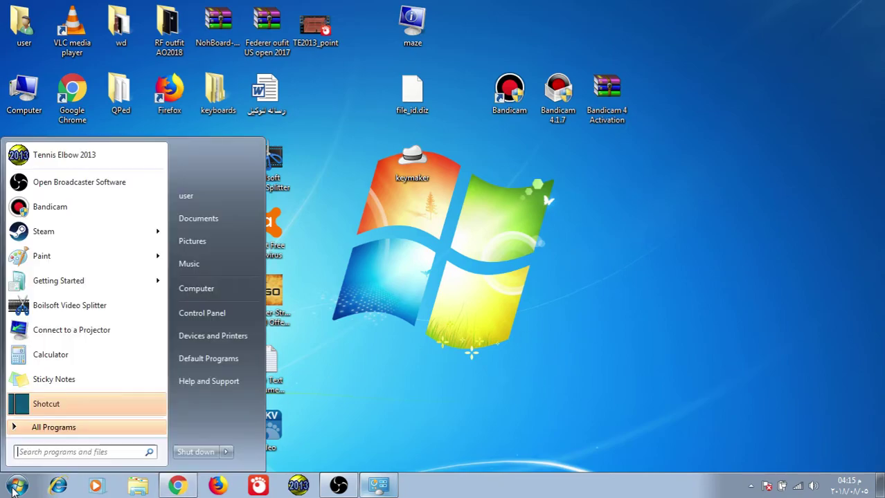
left_click(204, 317)
scroll(301, 364, "down", 5)
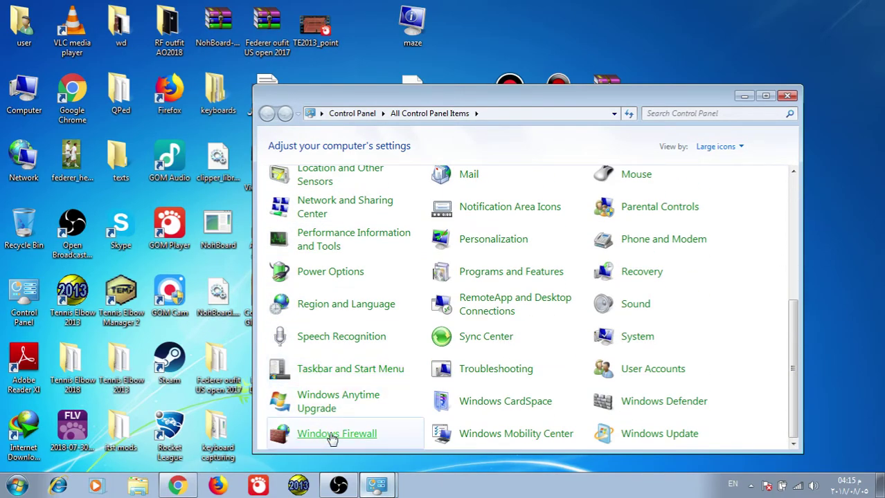
left_click(333, 436)
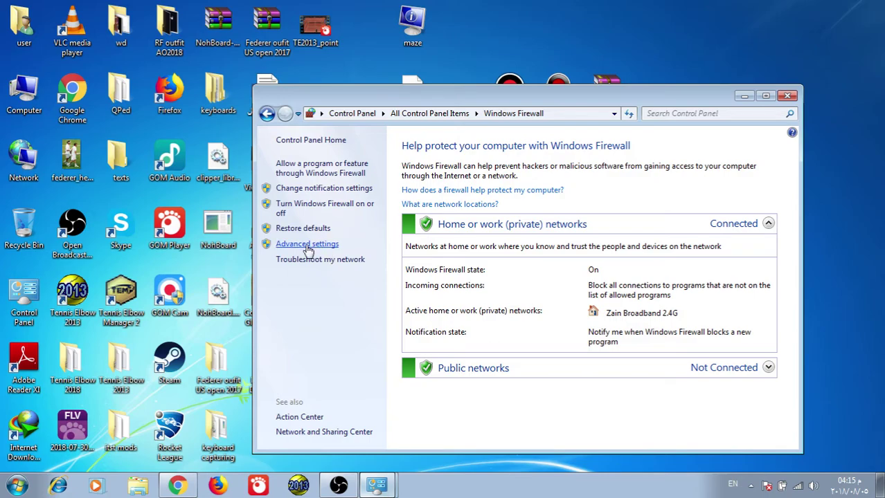
left_click(307, 247)
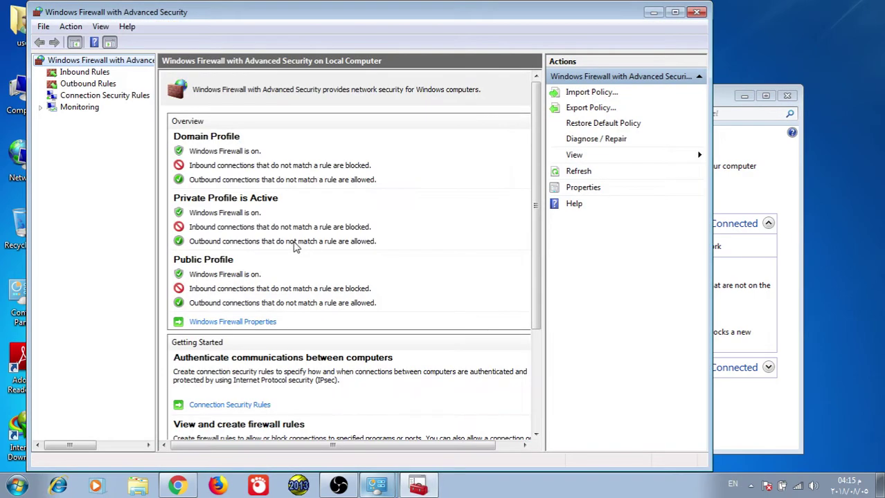
left_click(84, 72)
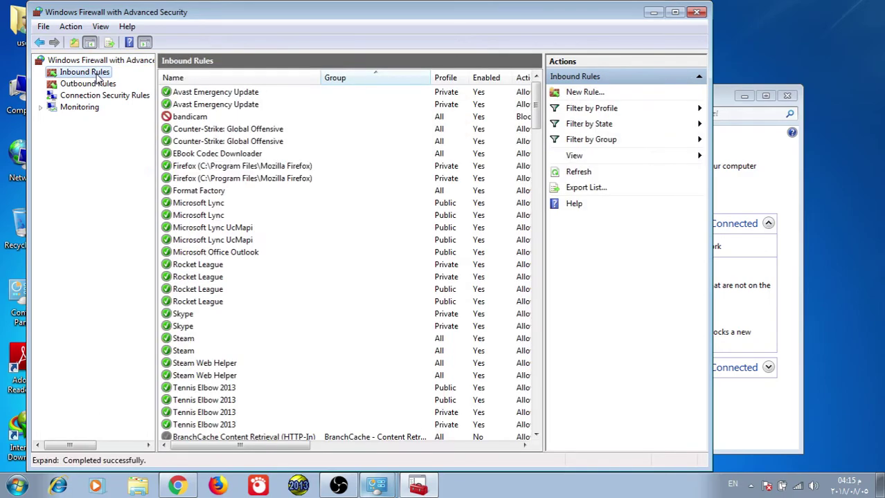
- Start a new inbound rule of type Program, then show the desktop
left_click(586, 94)
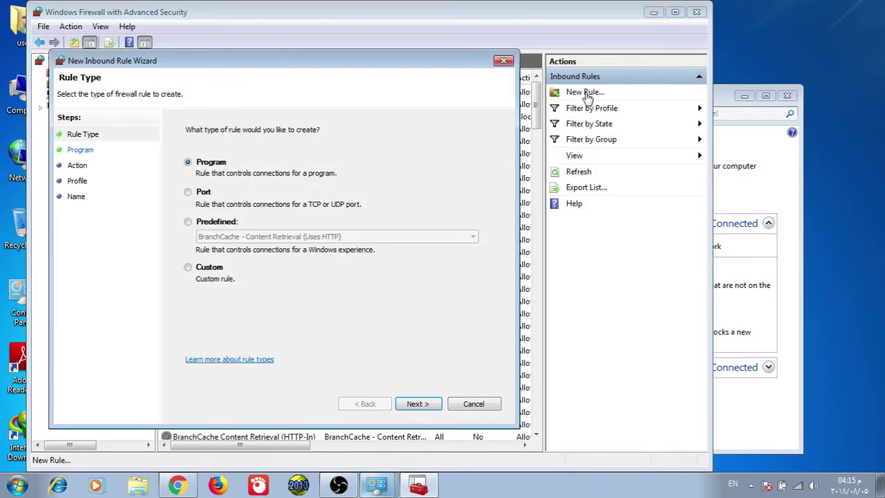
left_click(410, 407)
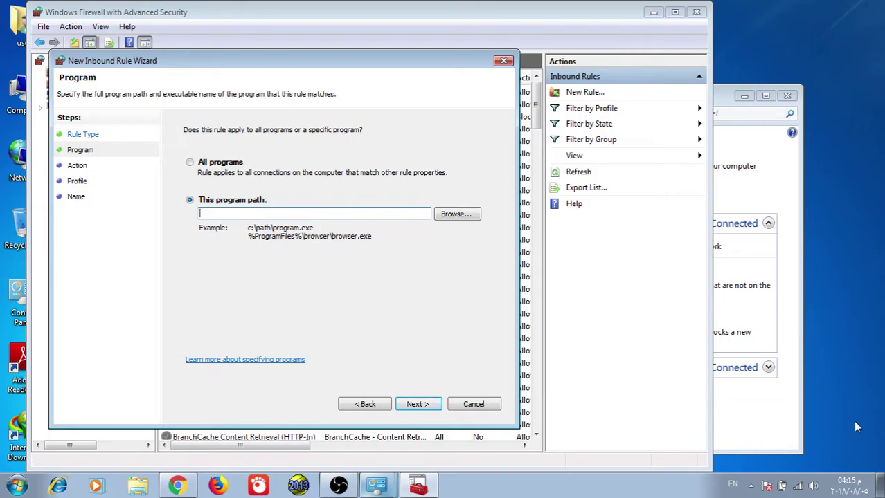
left_click(879, 485)
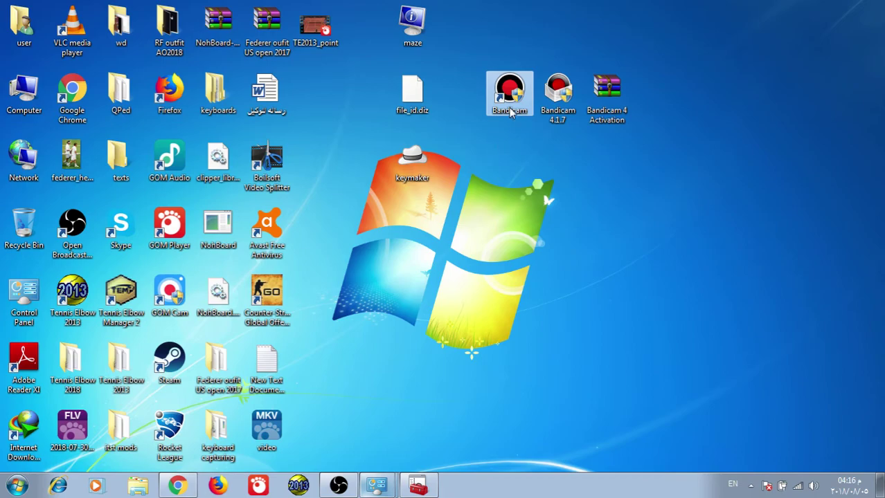
- Move the Bandicam 4.1.7 icon beside the Word document and open the Bandicam shortcut's file location
left_click(561, 116)
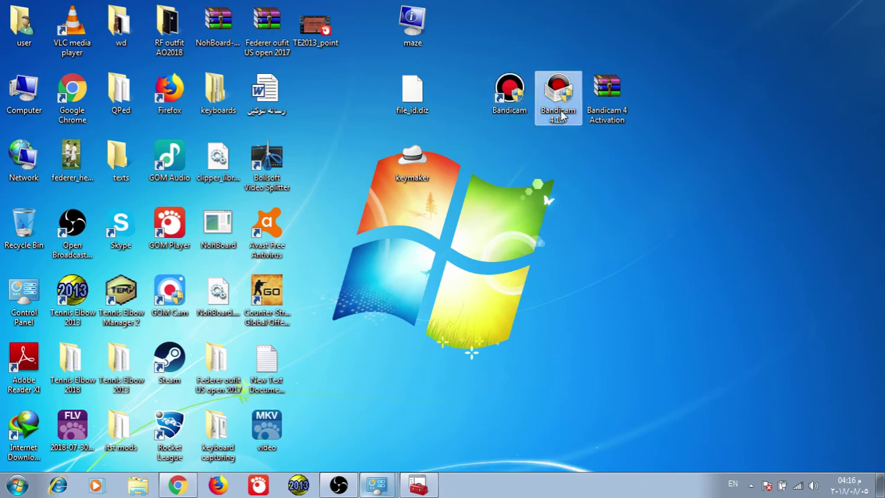
left_click_drag(561, 115, 317, 101)
left_click(513, 115)
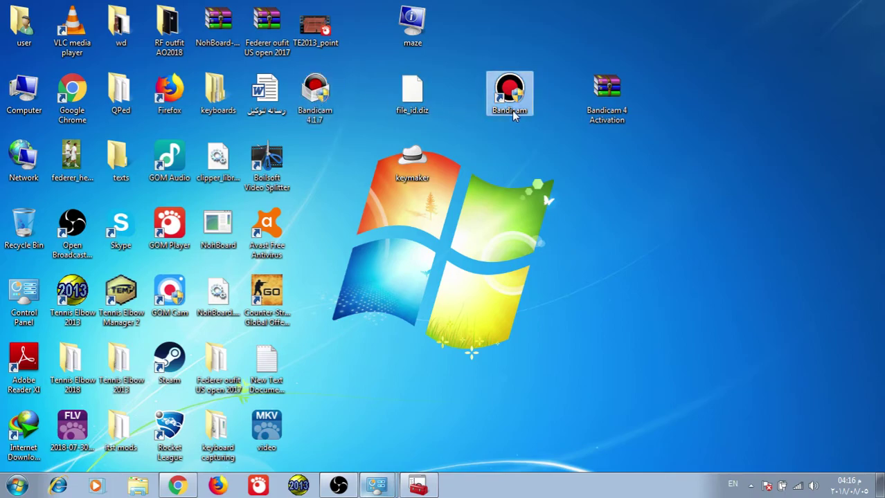
right_click(513, 114)
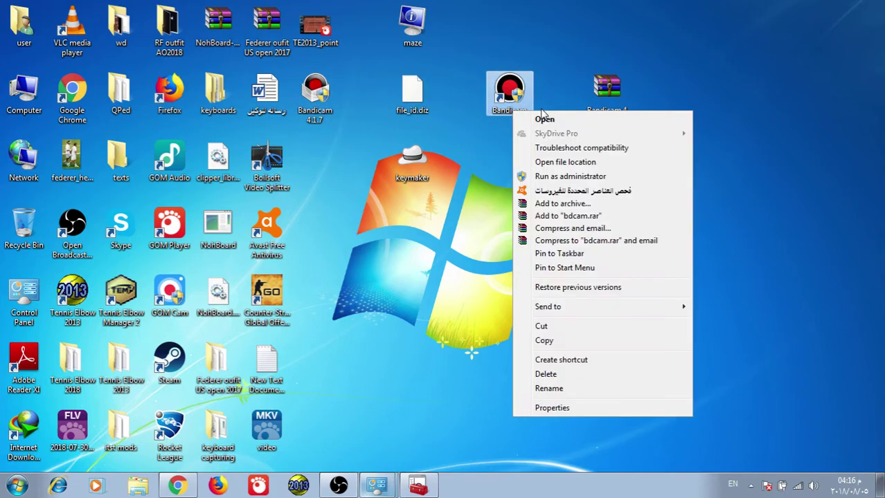
left_click(552, 165)
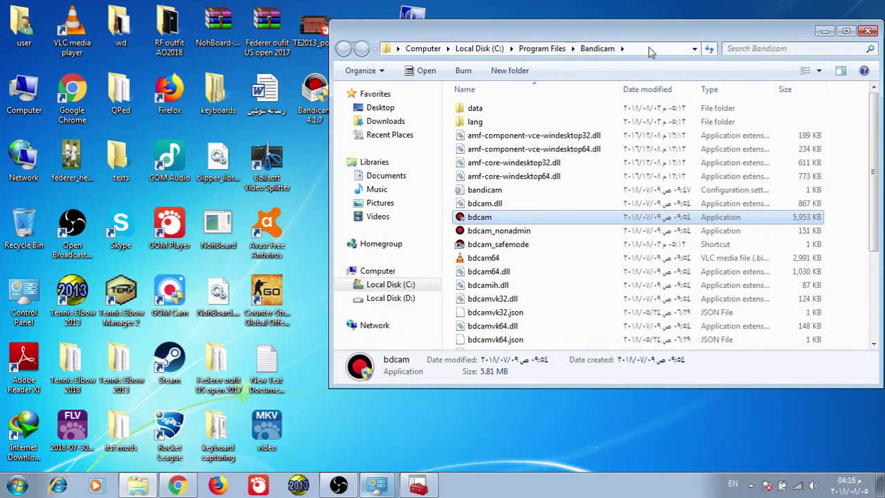
- Copy the folder path C:\Program Files\Bandicam from the address bar
left_click(650, 53)
key("super+c")
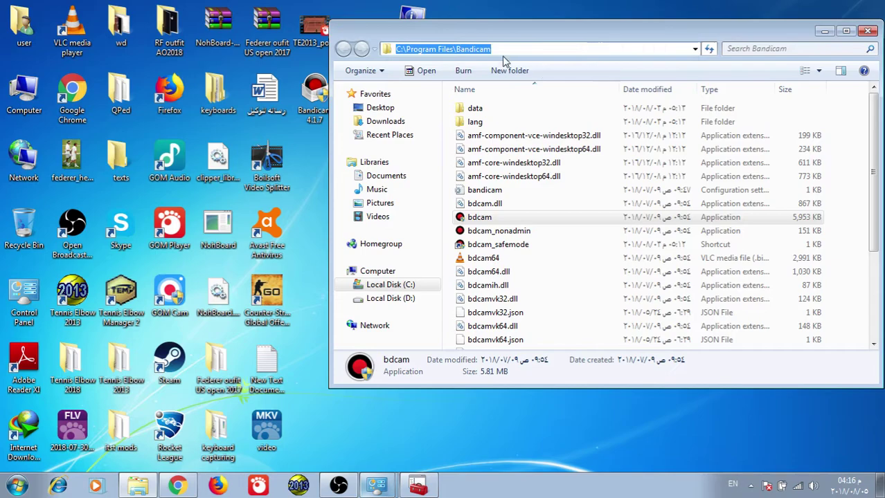
right_click(463, 51)
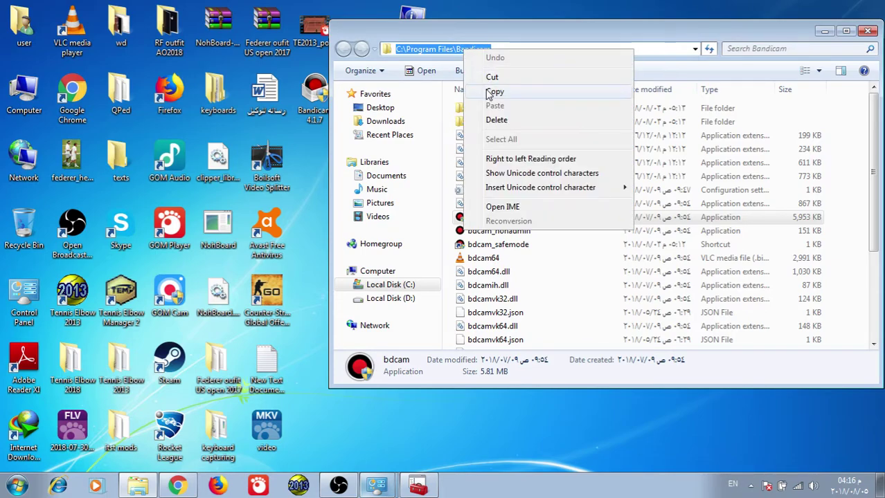
left_click(493, 92)
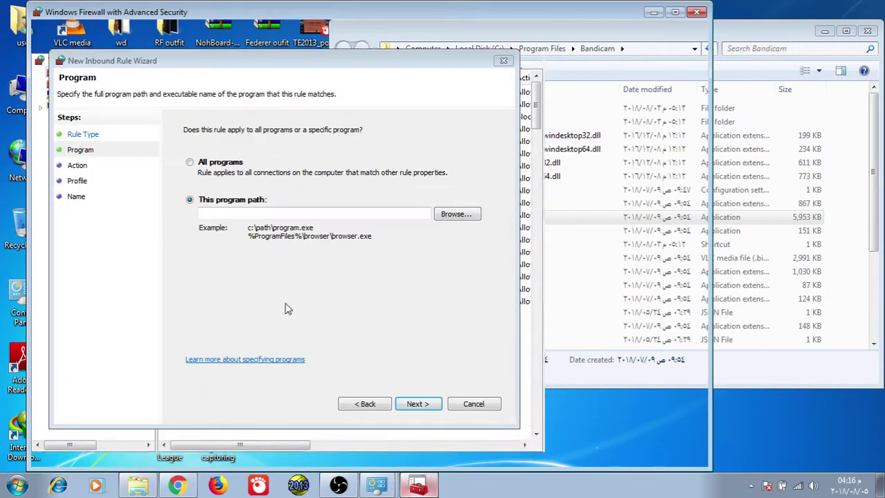
- Paste the Bandicam folder as the rule's program path and choose to block the connection
left_click(417, 487)
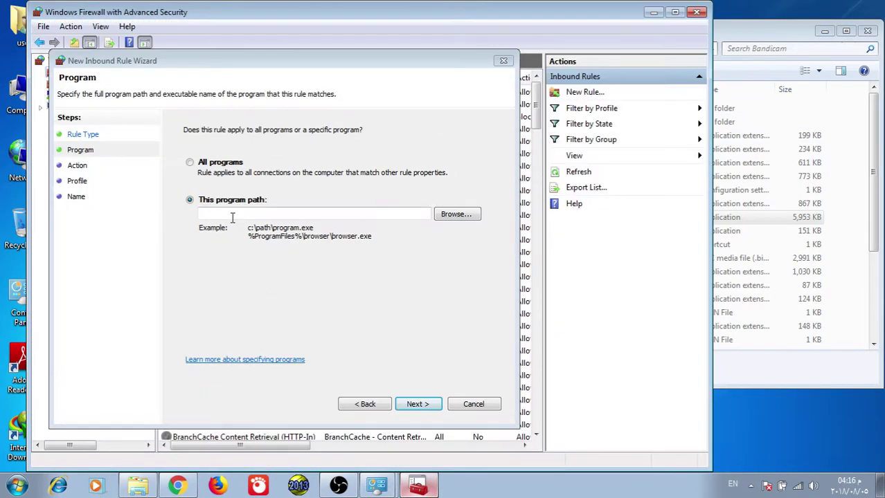
right_click(233, 217)
left_click(274, 276)
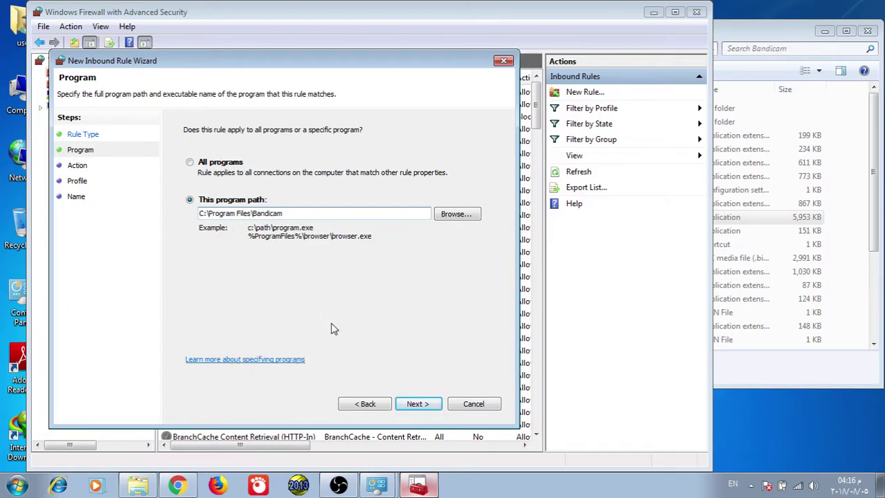
left_click(417, 405)
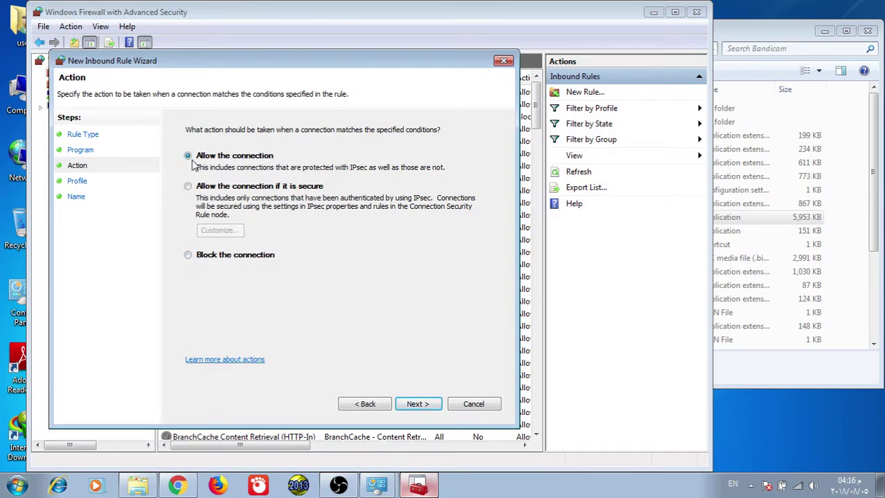
left_click(188, 256)
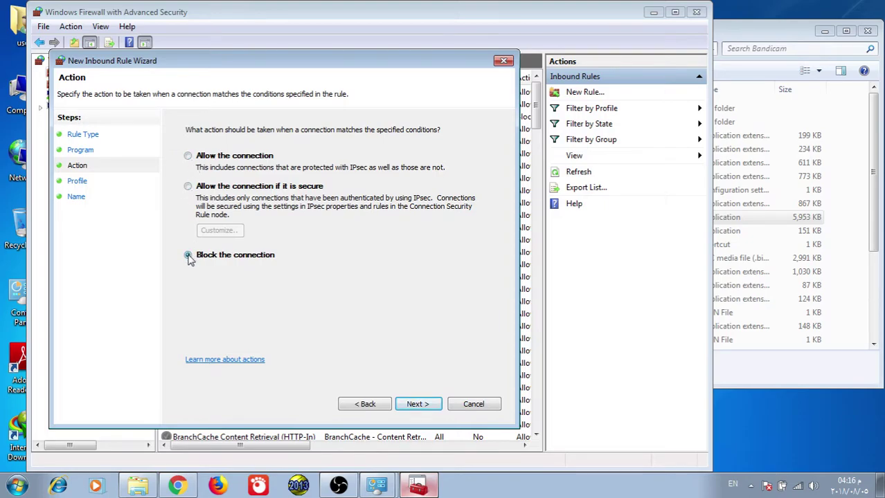
left_click(414, 407)
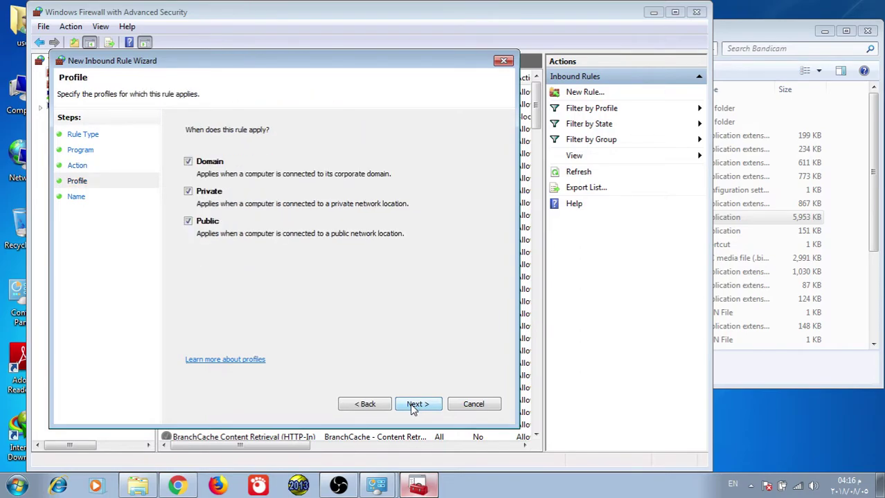
- Cancel the wizard, select the existing bandicam blocking rule, and close the firewall console
left_click(471, 405)
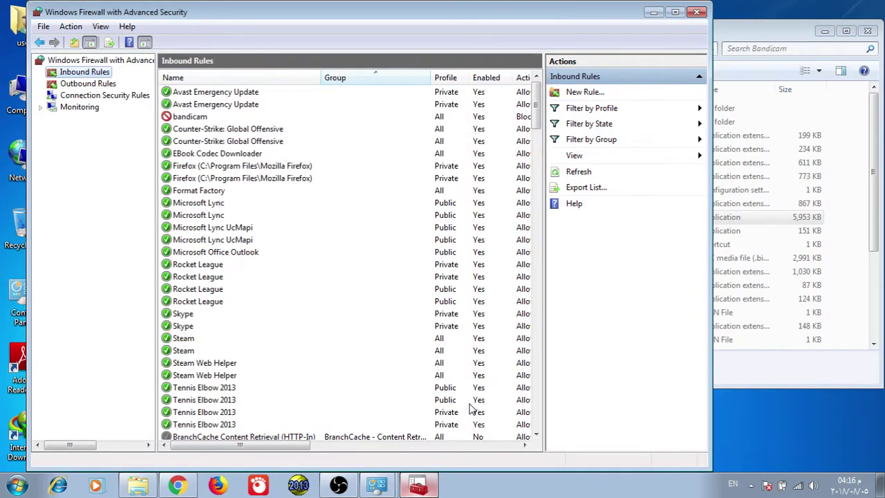
left_click(196, 118)
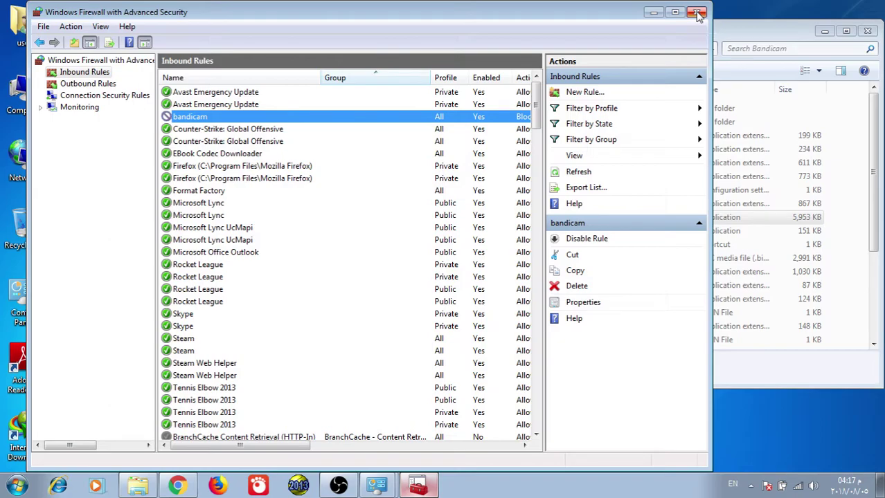
left_click(697, 14)
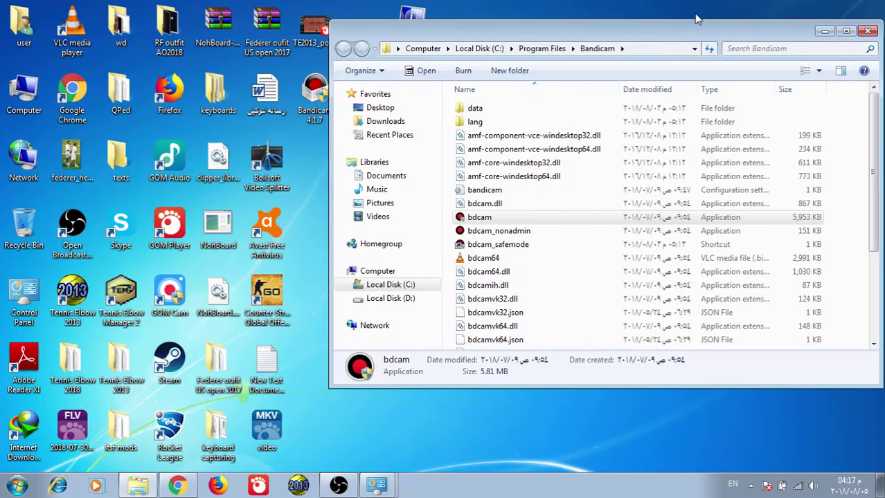
- Close the Bandicam folder window and permanently disable Avast's shields from its tray icon
left_click(869, 32)
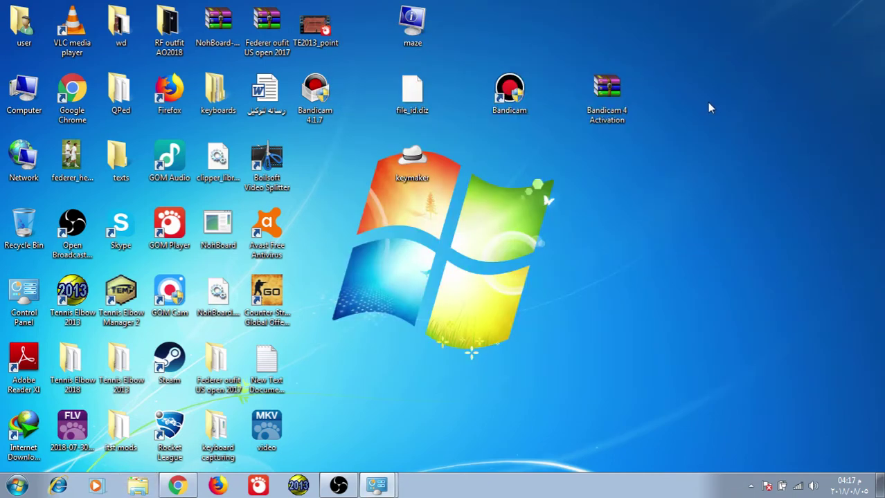
left_click(751, 486)
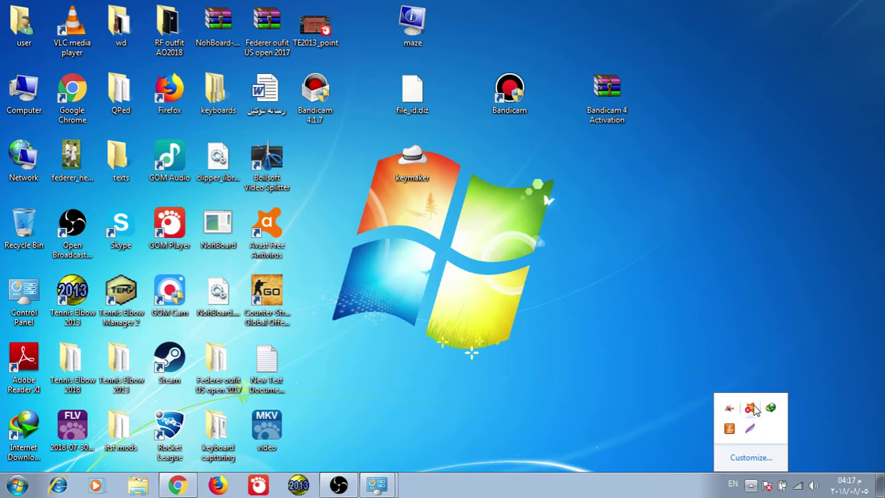
right_click(754, 411)
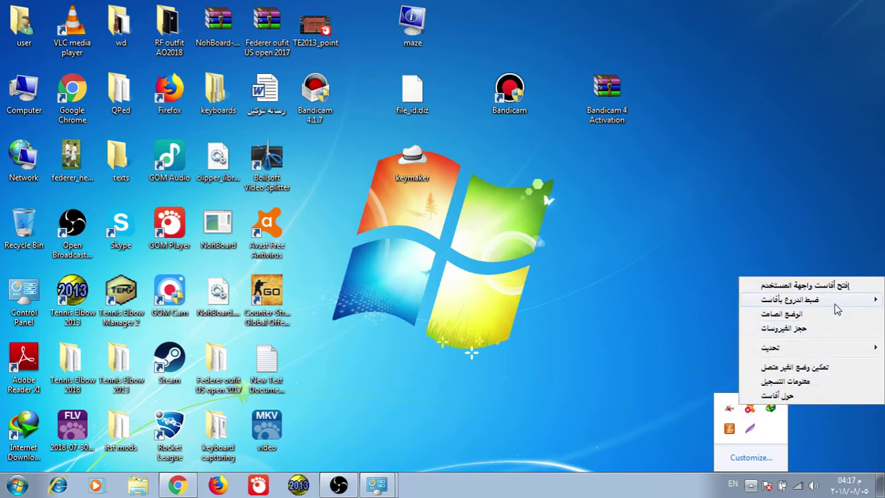
mouse_move(834, 308)
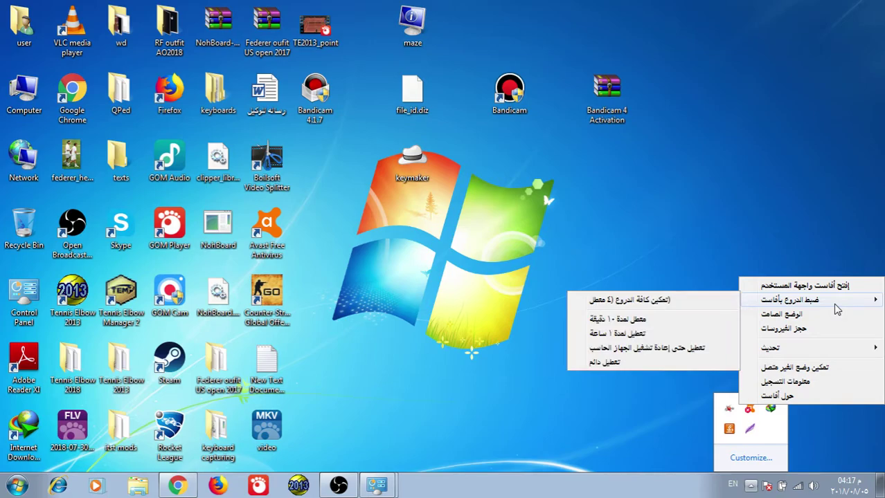
left_click(643, 362)
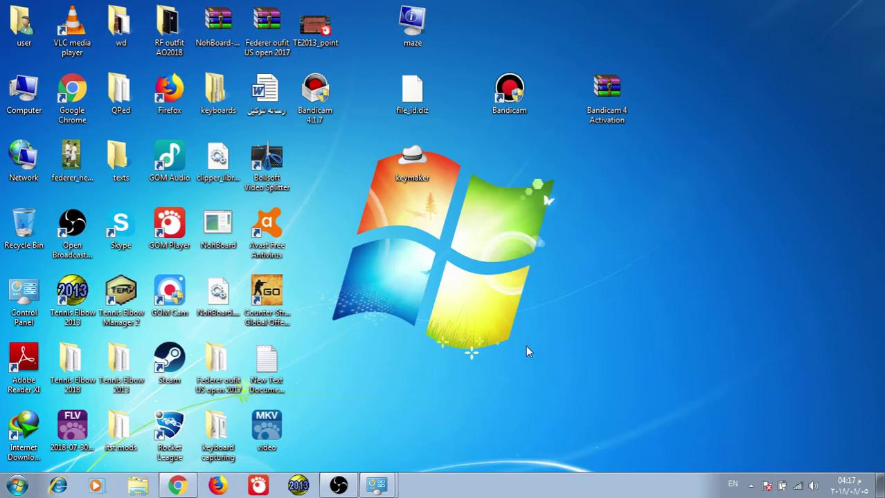
left_click(751, 486)
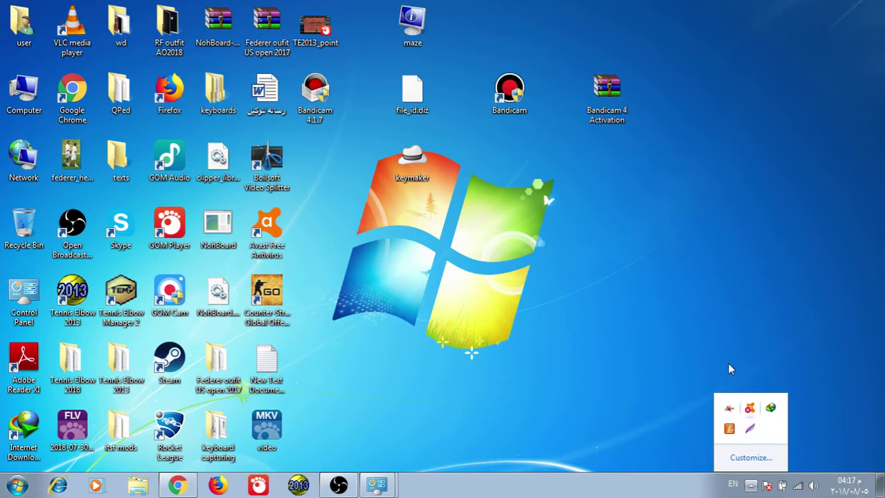
left_click(717, 322)
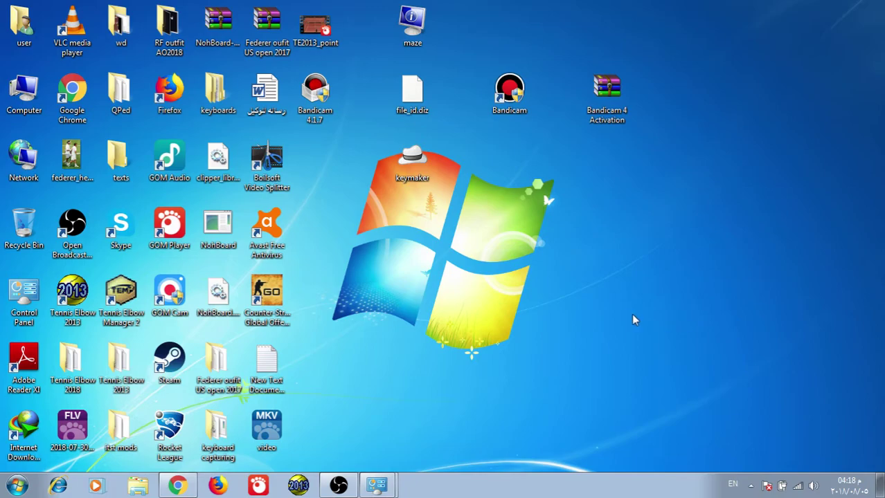
- Copy the two hosts lines from the YouTube video description
left_click(177, 488)
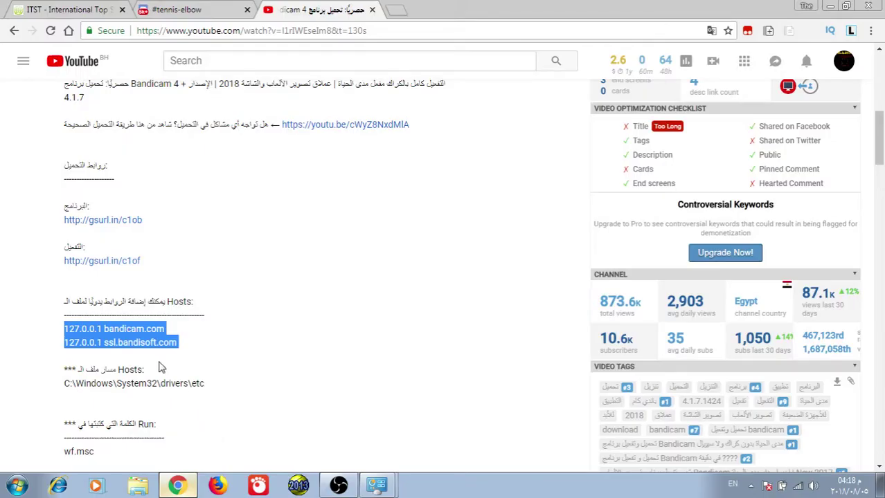
right_click(98, 329)
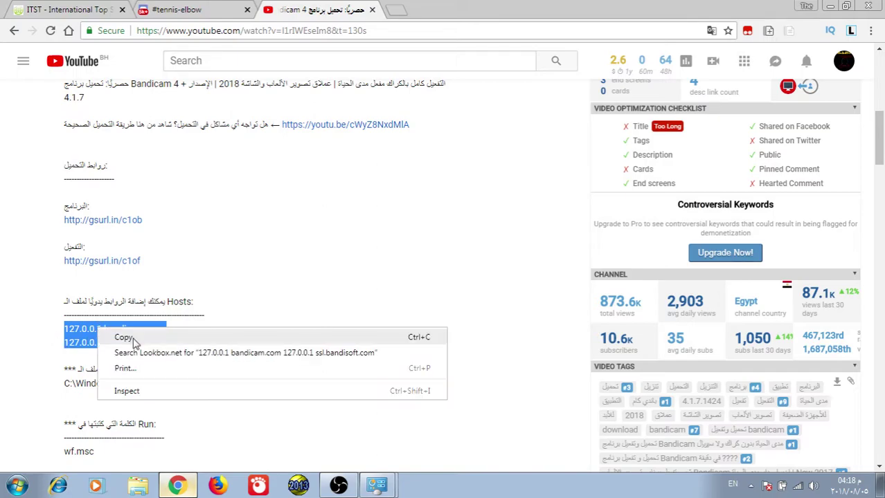
left_click(125, 337)
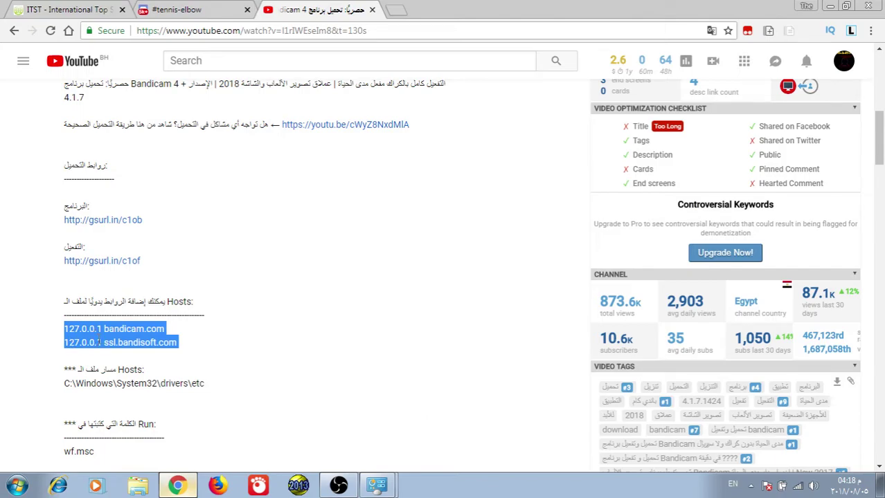
left_click(88, 383)
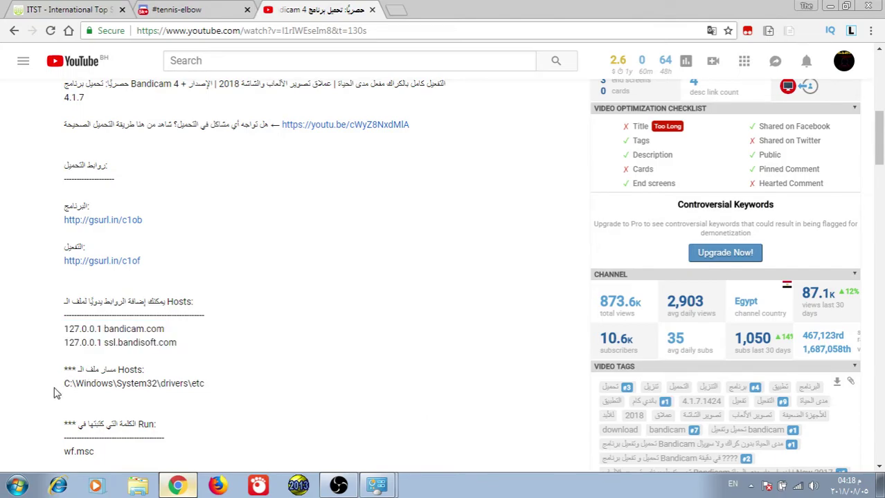
- Copy the path C:\Windows\System32\drivers\etc from the description and open a Windows Explorer window
left_click_drag(62, 385, 214, 389)
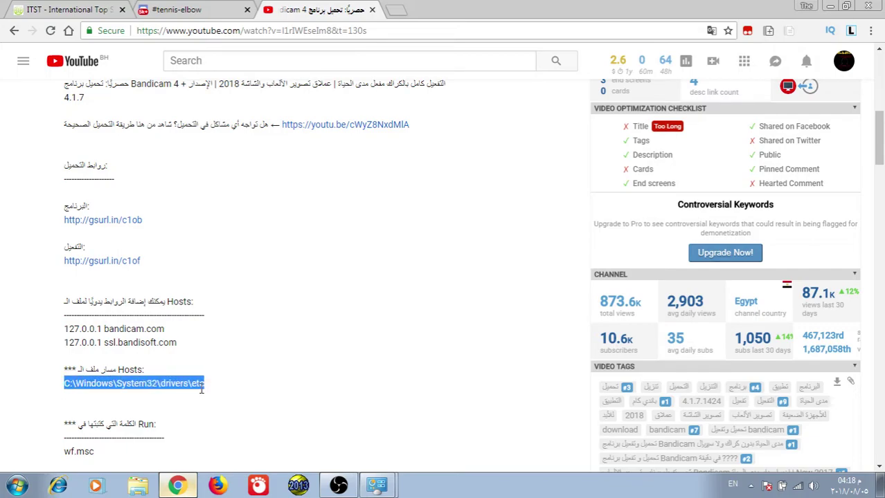
right_click(170, 392)
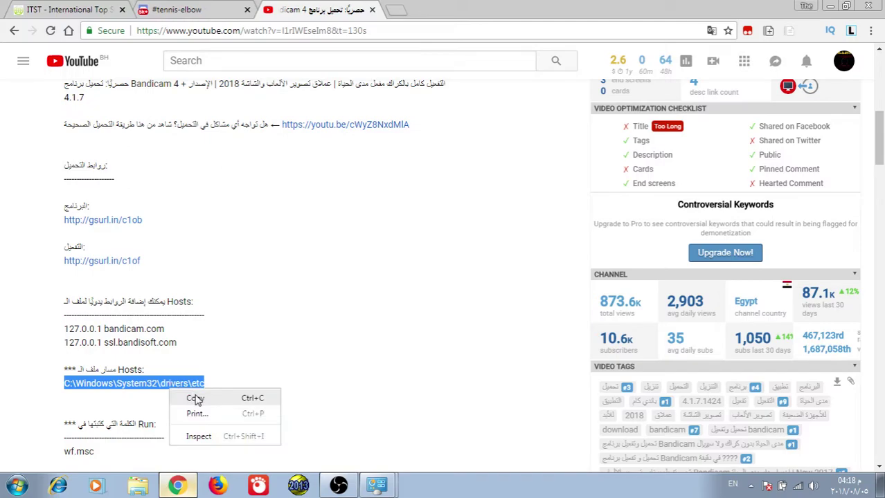
left_click(196, 399)
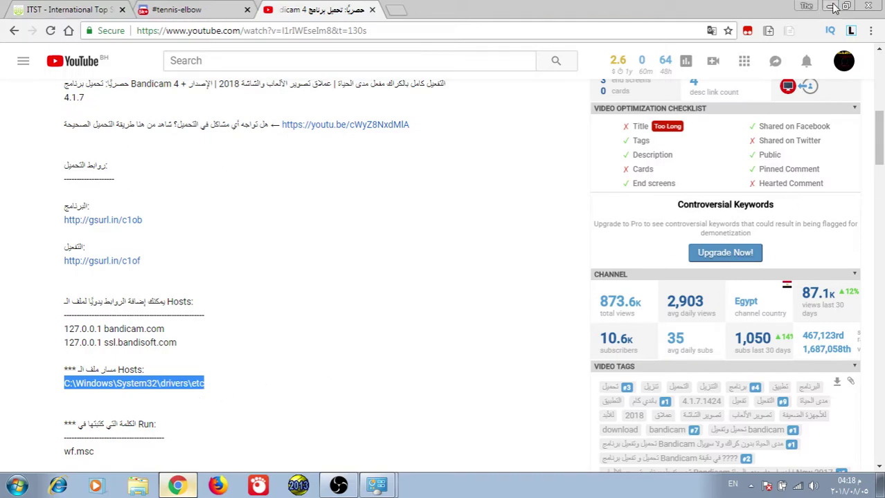
key("super+d")
left_click(140, 488)
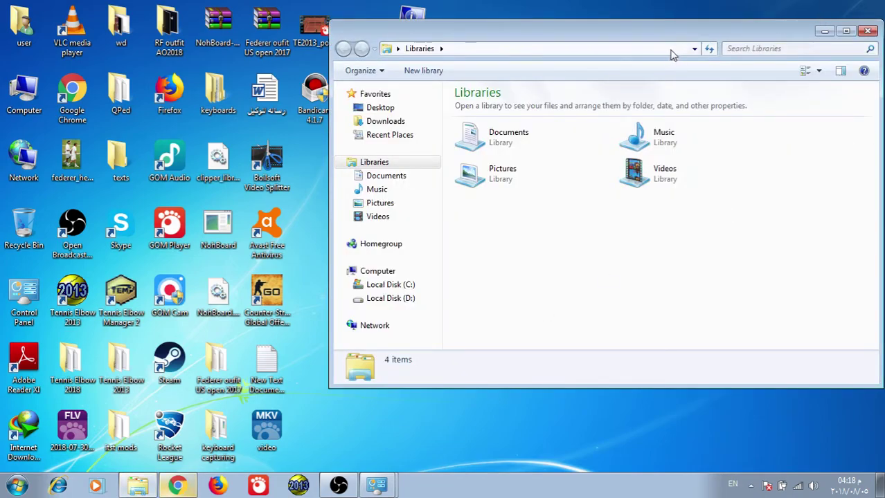
- Paste C:\Windows\System32\drivers\etc into Explorer's address bar and go to that folder
left_click(635, 53)
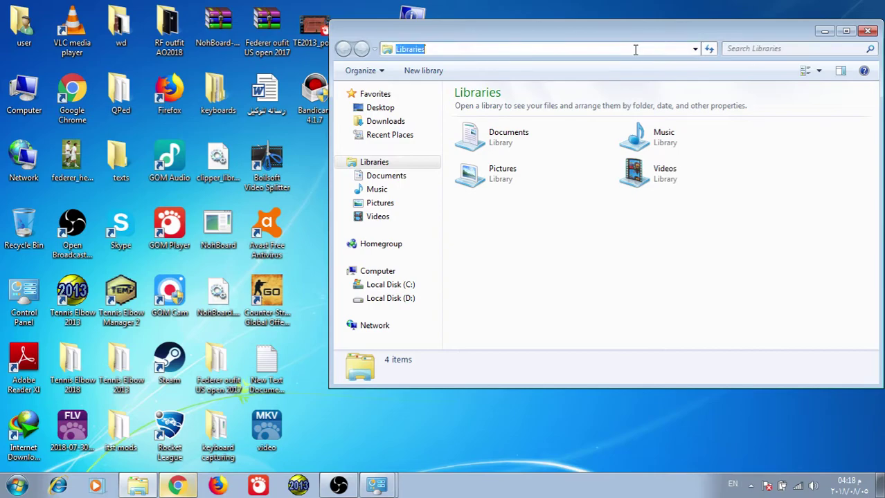
key("ctrl+v")
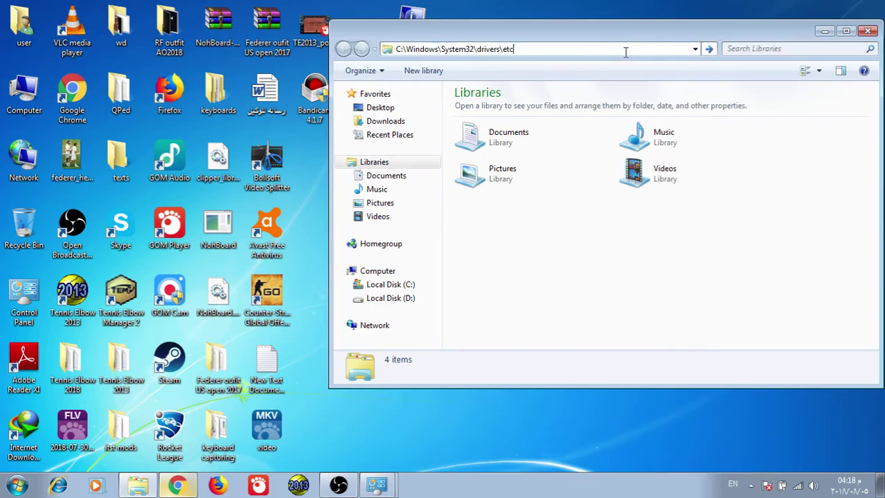
right_click(625, 52)
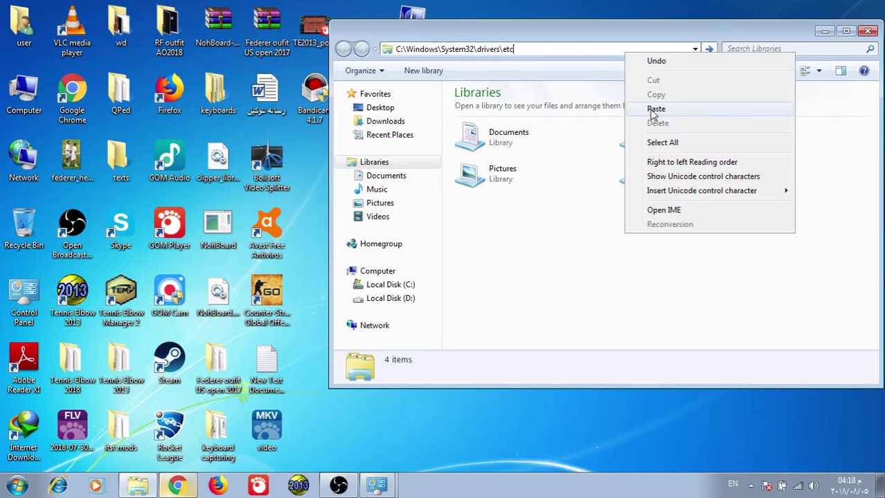
left_click(563, 47)
left_click(564, 48)
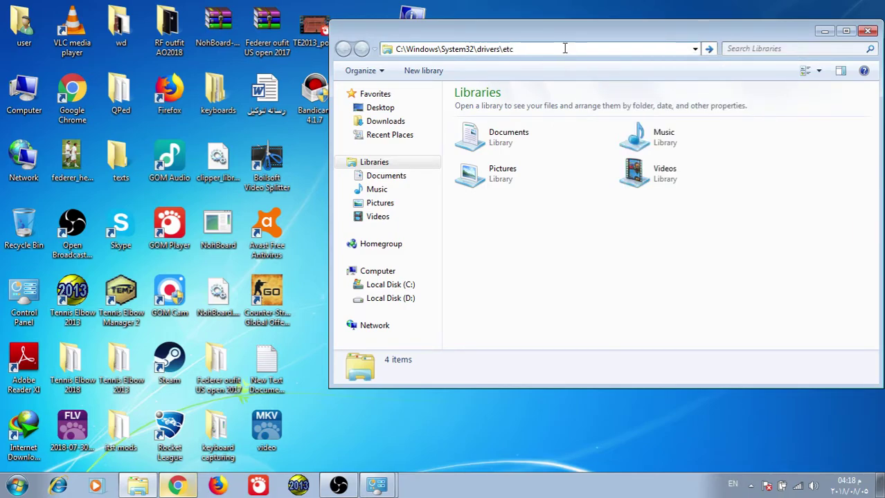
double_click(564, 49)
right_click(588, 48)
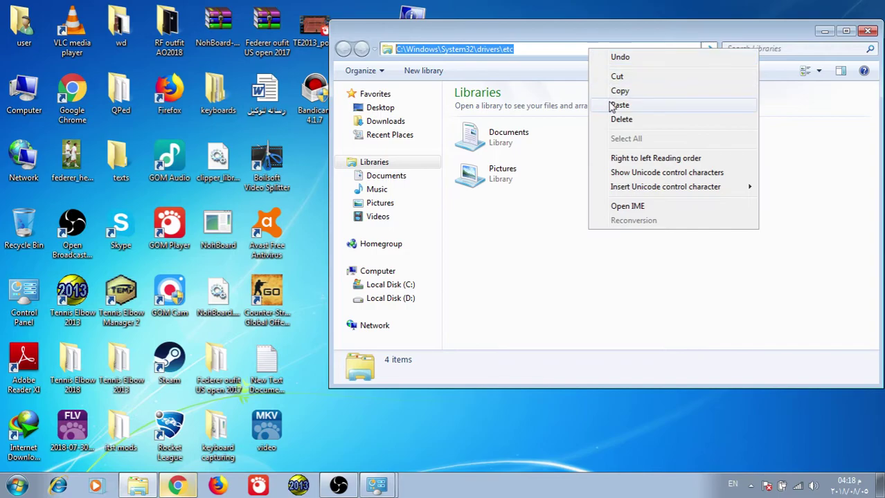
left_click(618, 106)
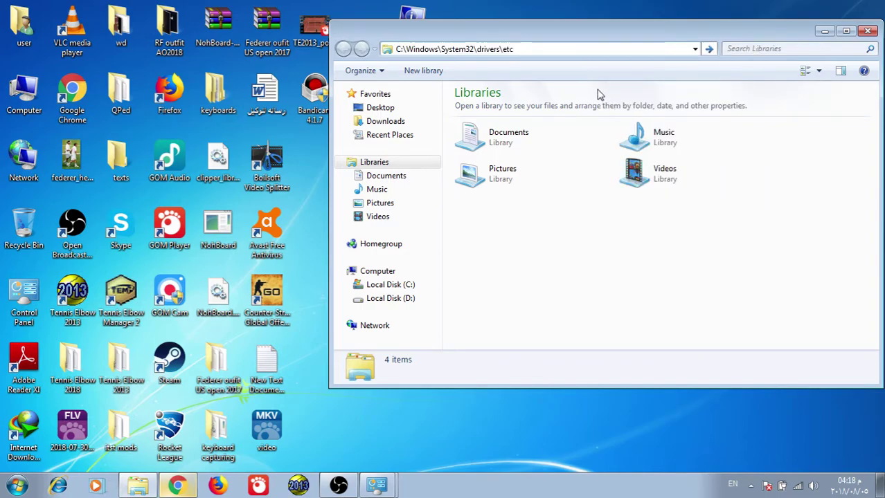
key("Return")
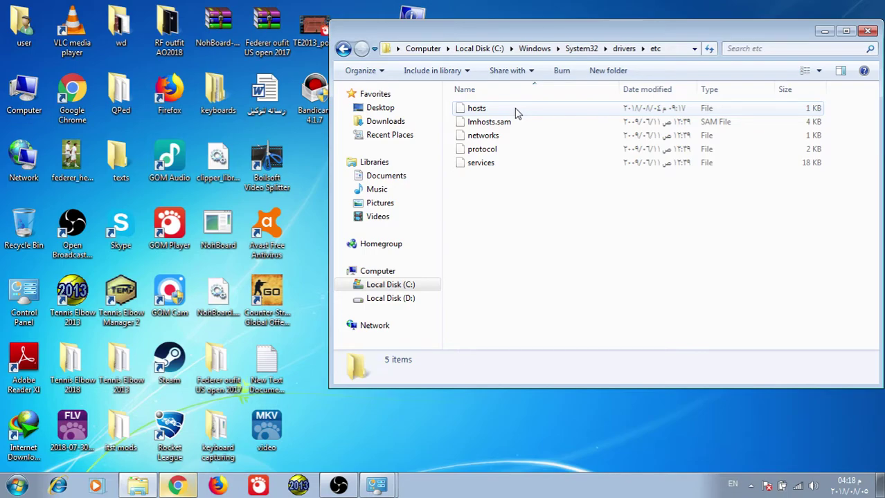
- Open the hosts file in Notepad and place the caret below the localhost entries
double_click(515, 111)
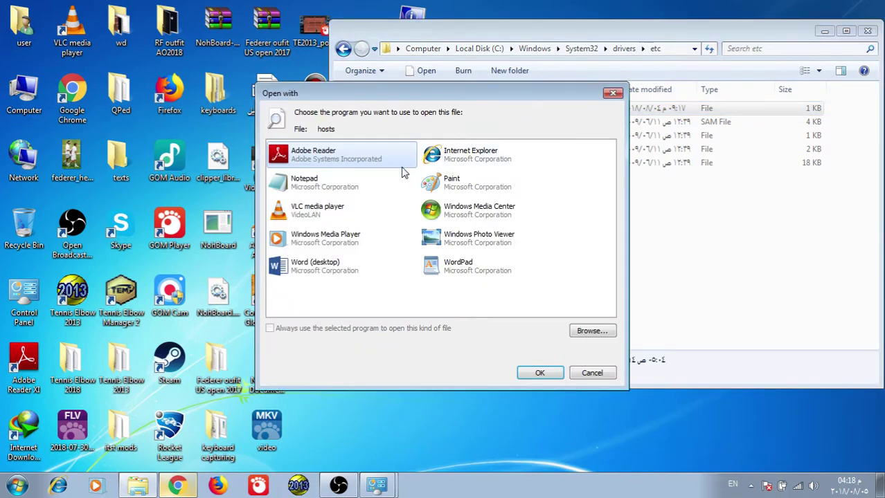
left_click(322, 182)
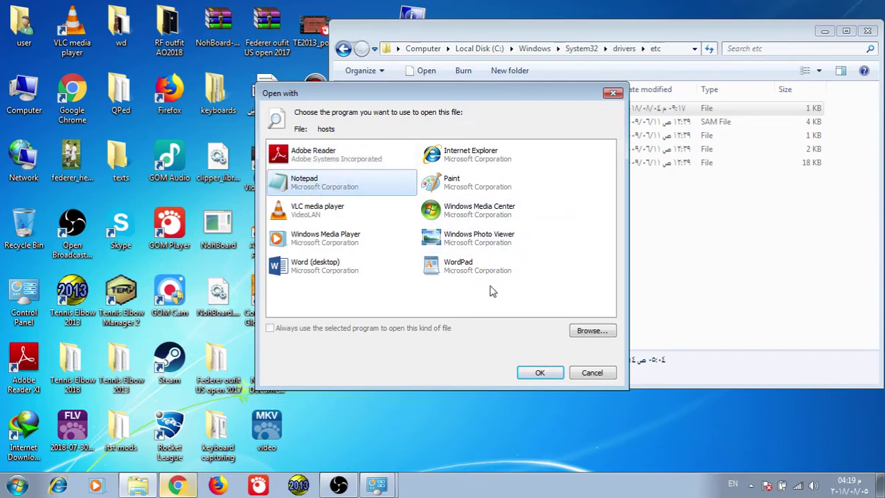
left_click(538, 373)
left_click(128, 344)
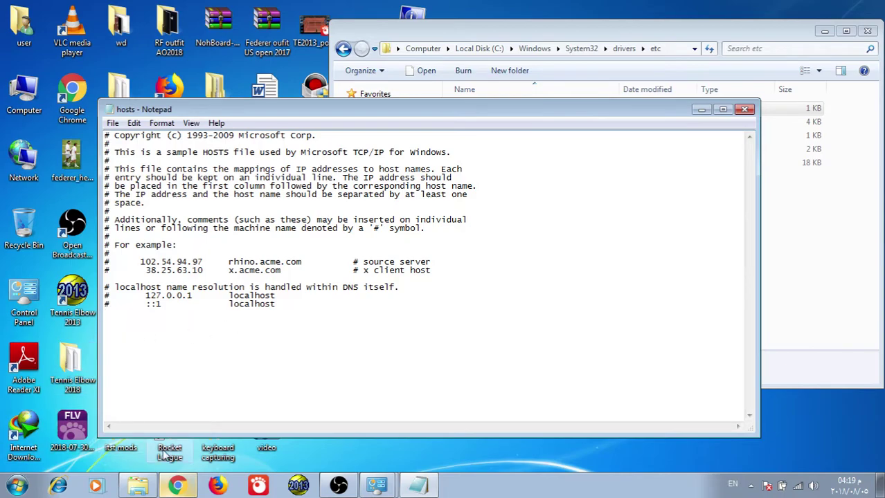
- Copy the two 127.0.0.1 hosts lines from the video description
left_click(177, 486)
left_click_drag(64, 330, 177, 346)
right_click(154, 342)
left_click(179, 351)
- Paste the two hosts lines into the hosts file in Notepad
left_click(417, 486)
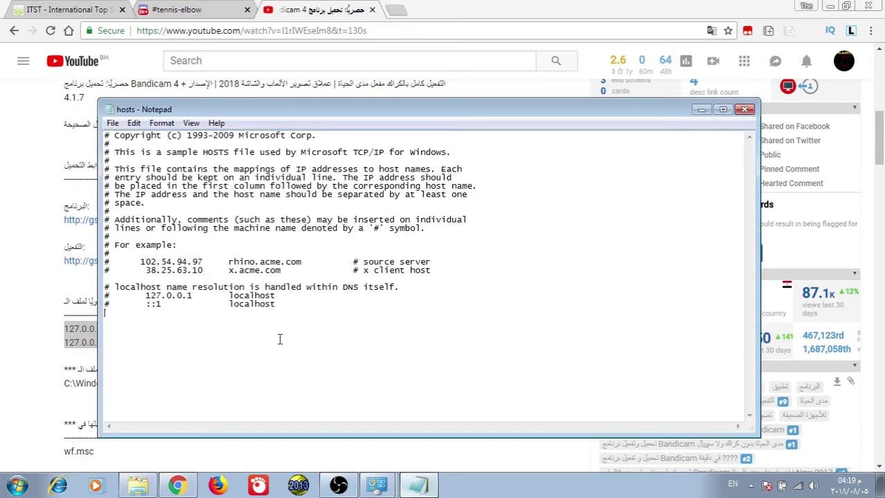
right_click(214, 341)
left_click(270, 212)
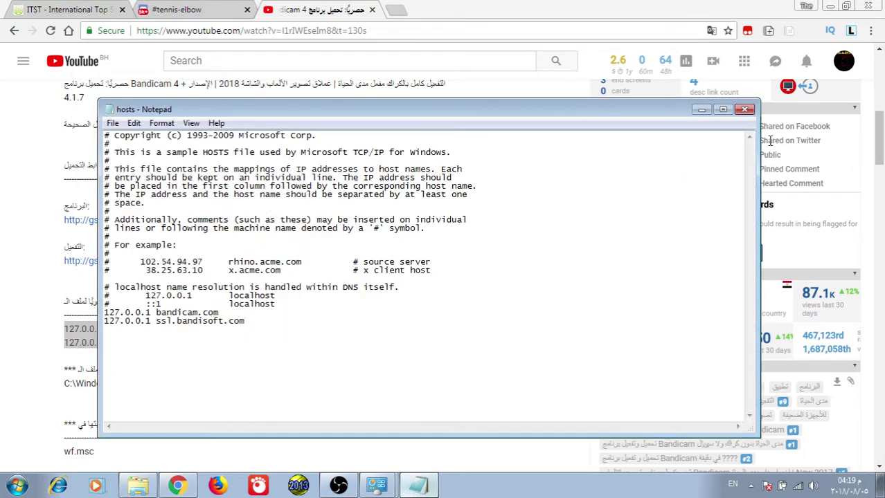
- Try twice to save hosts into the etc folder, declining the Documents fallback each time
left_click(745, 109)
left_click(412, 250)
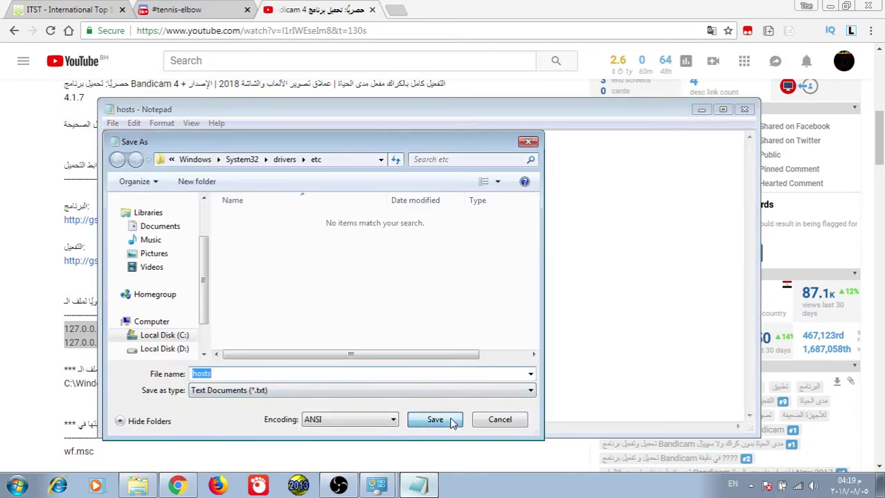
left_click(434, 420)
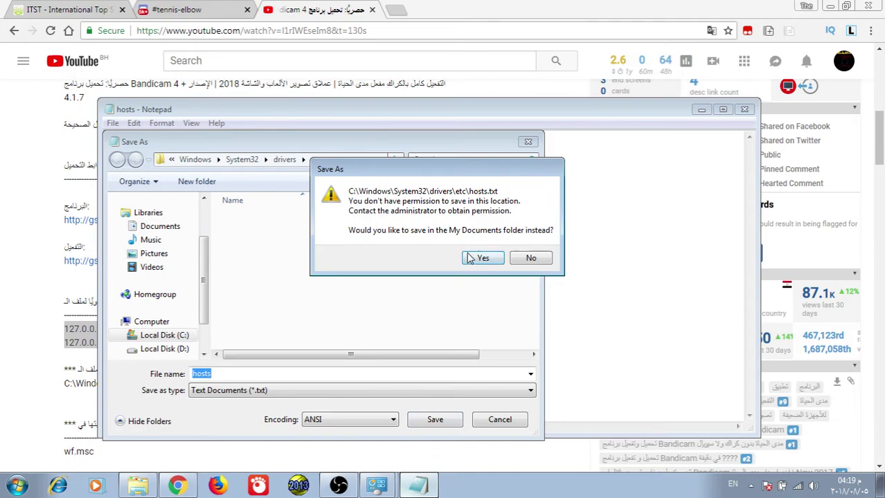
left_click(531, 259)
left_click(528, 141)
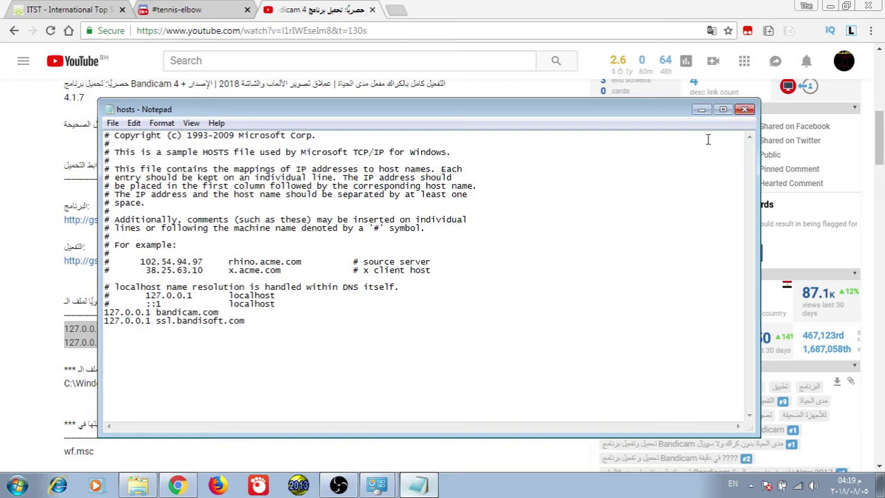
left_click(744, 110)
left_click(414, 252)
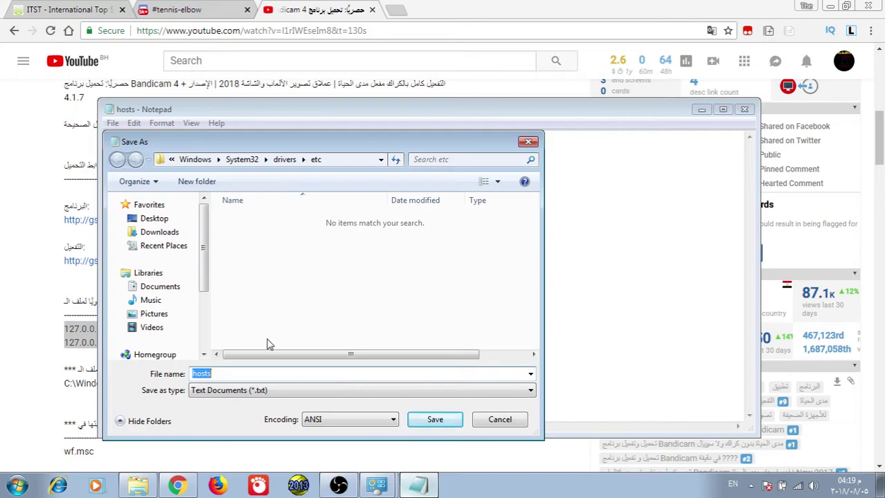
left_click(424, 420)
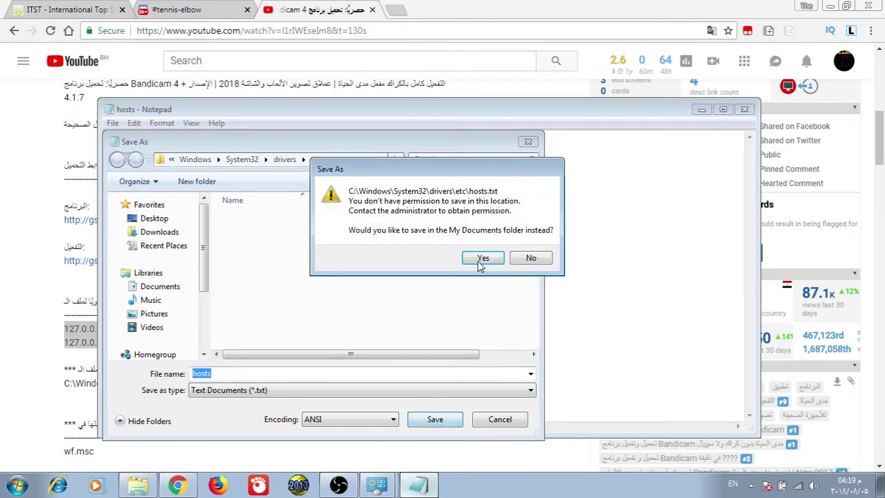
left_click(543, 259)
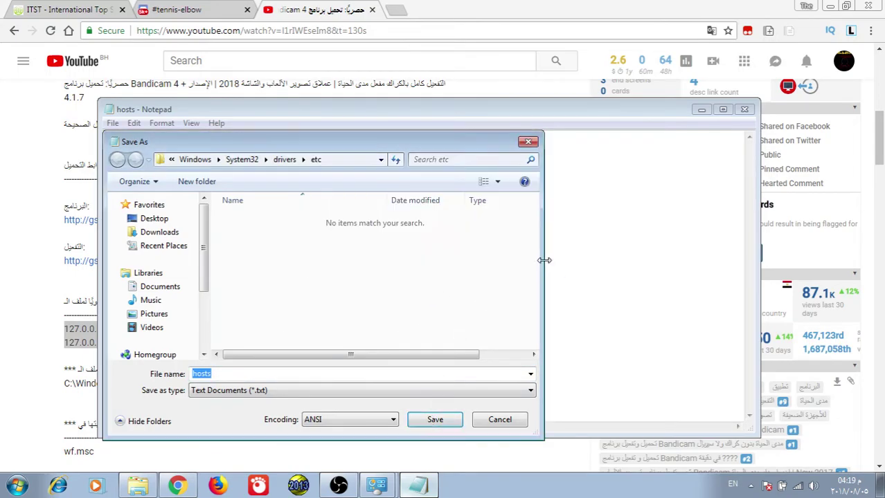
left_click(527, 142)
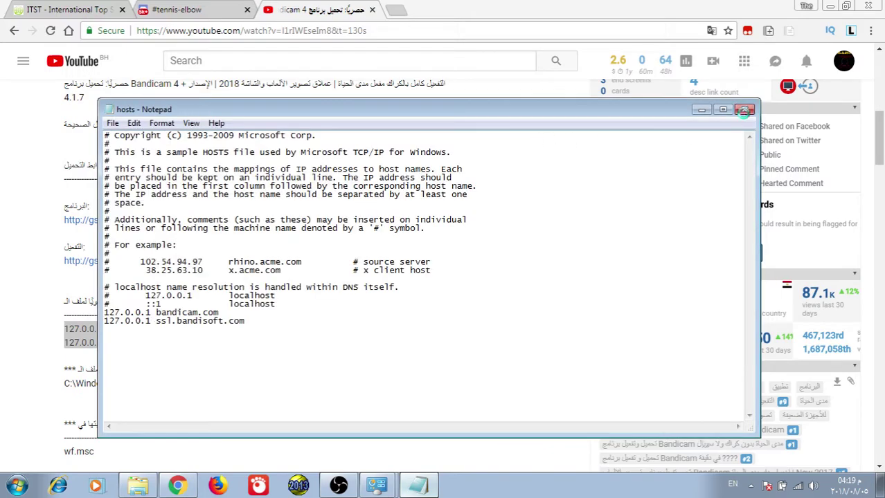
- Close Notepad without saving the changes and minimize the browser
left_click(745, 110)
left_click(466, 251)
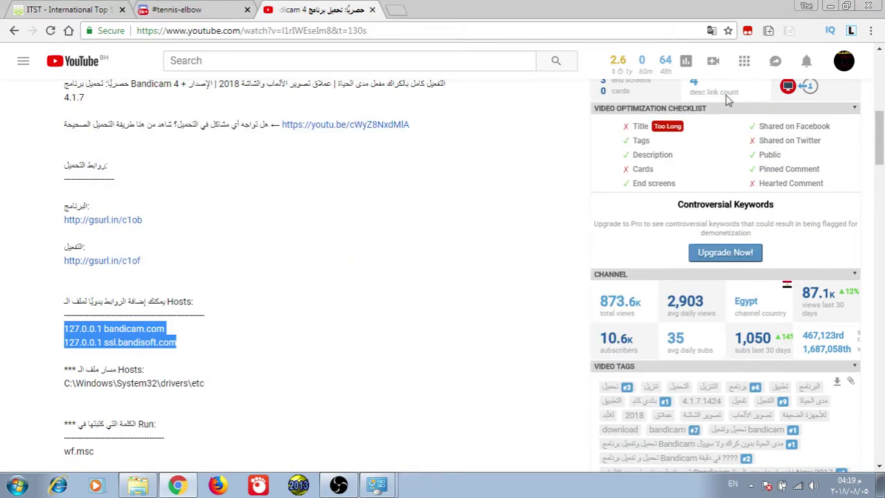
left_click(830, 5)
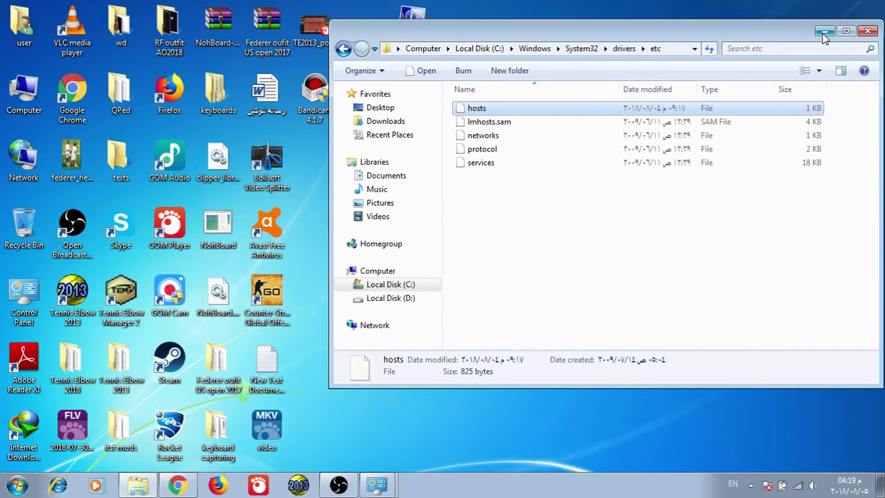
- Minimize the etc folder window and inspect the Bandicam 4 Activation archive on the desktop
left_click(824, 32)
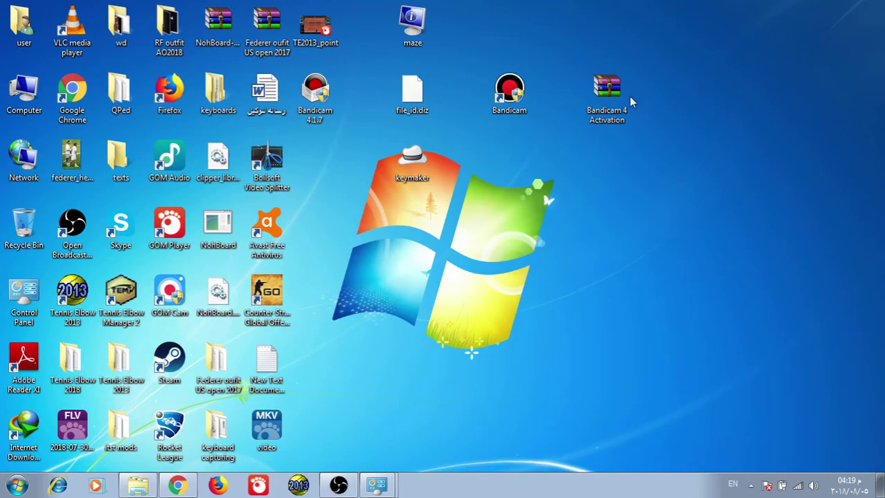
left_click(603, 125)
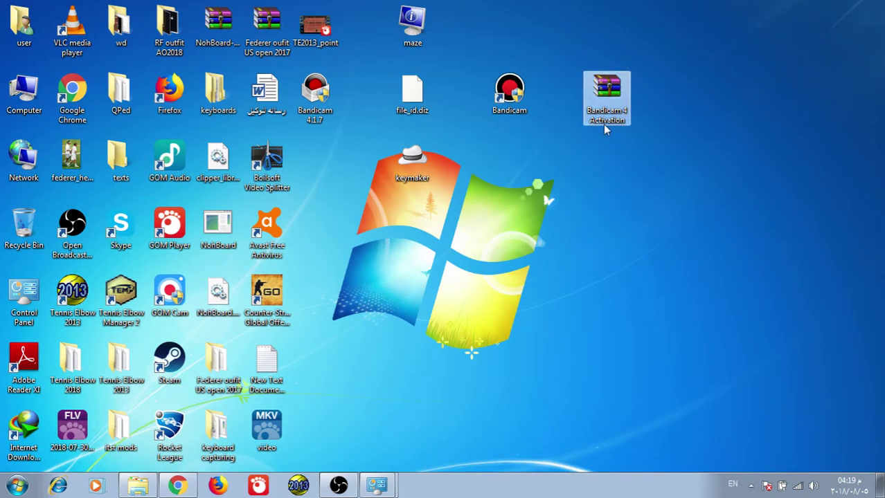
right_click(609, 112)
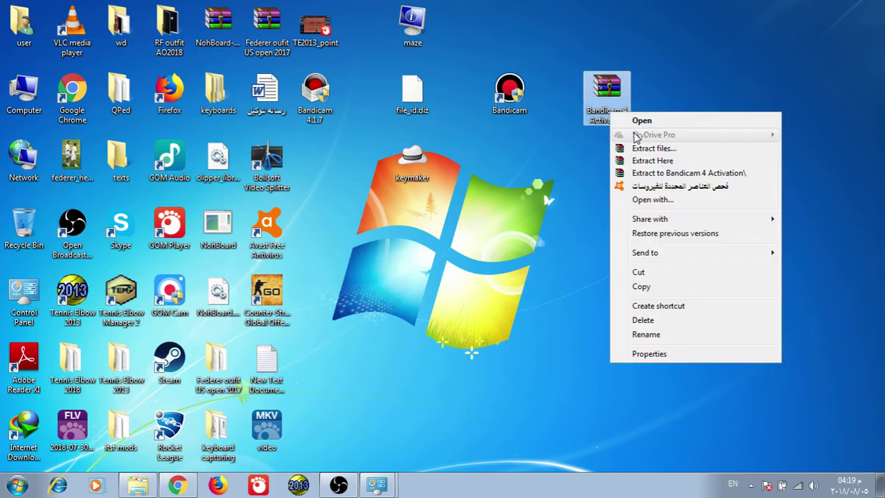
left_click(477, 7)
- Cut maze, file_id.diz and keymaker, then open the Bandicam shortcut's file location
left_click_drag(476, 7, 393, 180)
right_click(406, 167)
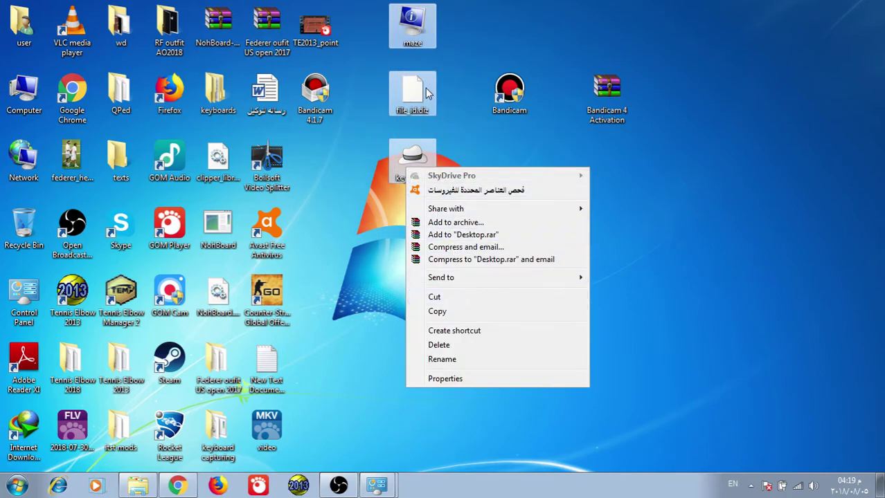
left_click(455, 297)
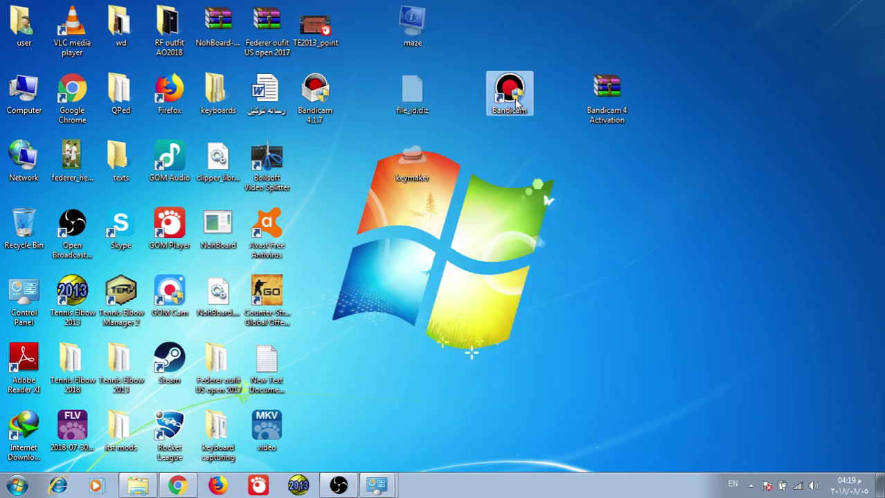
right_click(516, 100)
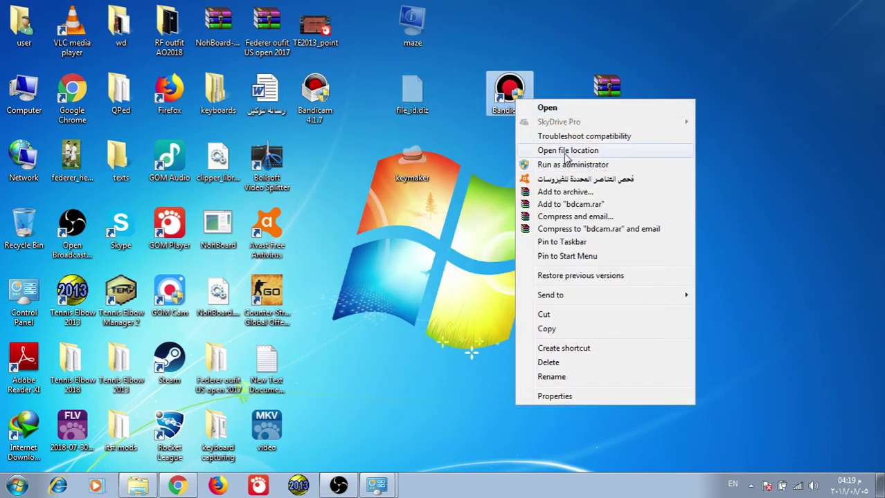
left_click(566, 153)
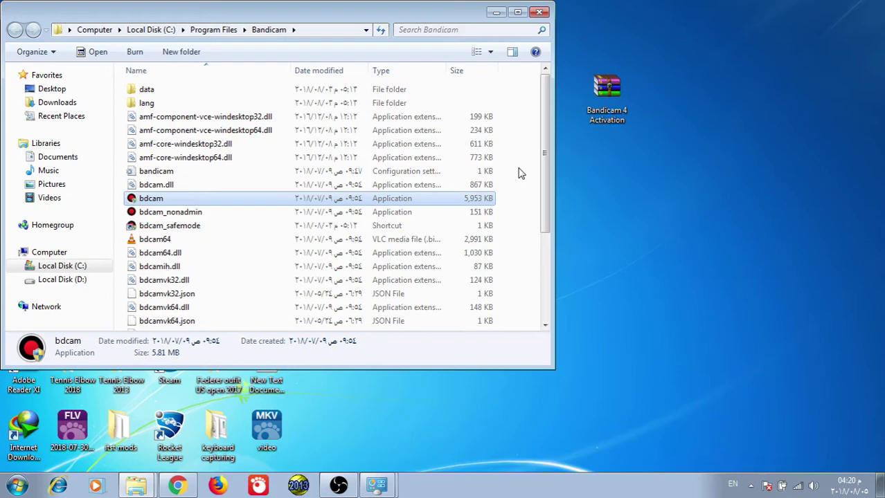
- Paste maze, file_id.diz and keymaker onto the desktop, then delete those desktop copies to the Recycle Bin
scroll(520, 173, "down", 3)
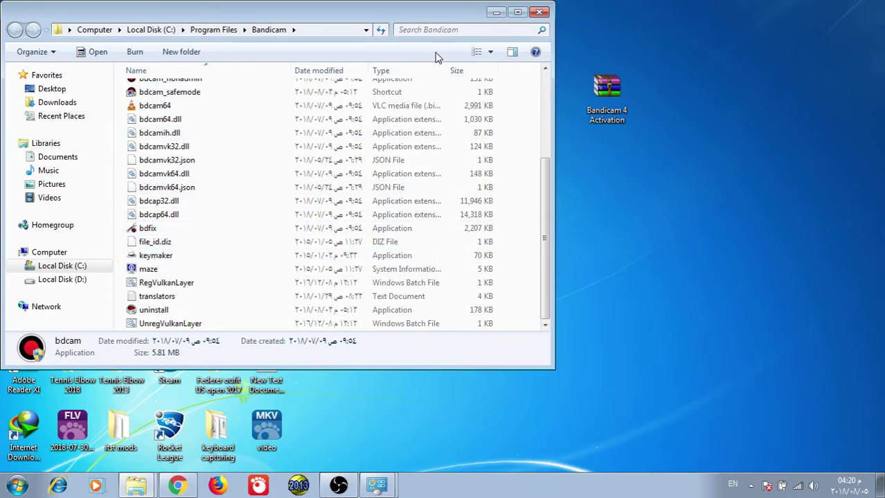
key("alt+F4")
right_click(445, 120)
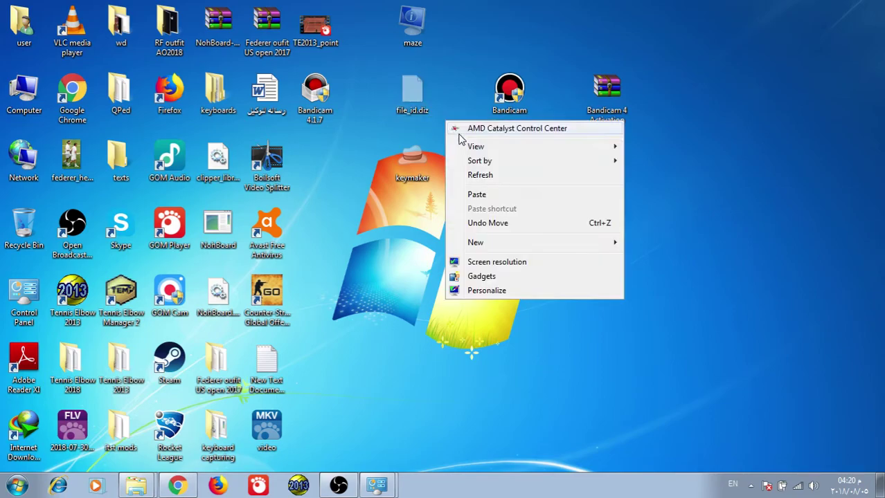
left_click(484, 195)
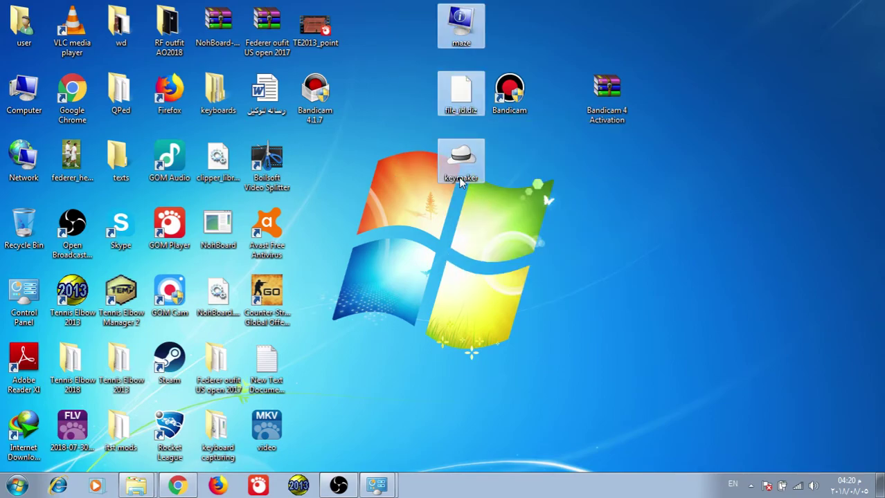
right_click(468, 179)
left_click(494, 355)
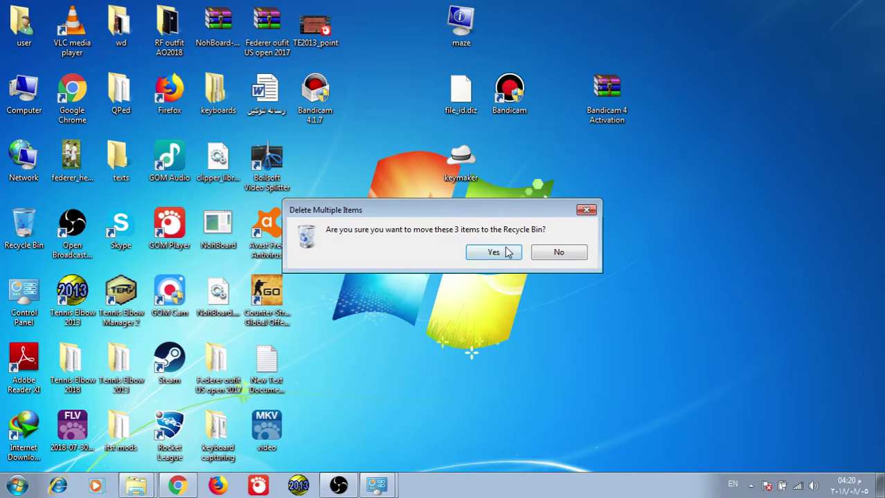
left_click(512, 252)
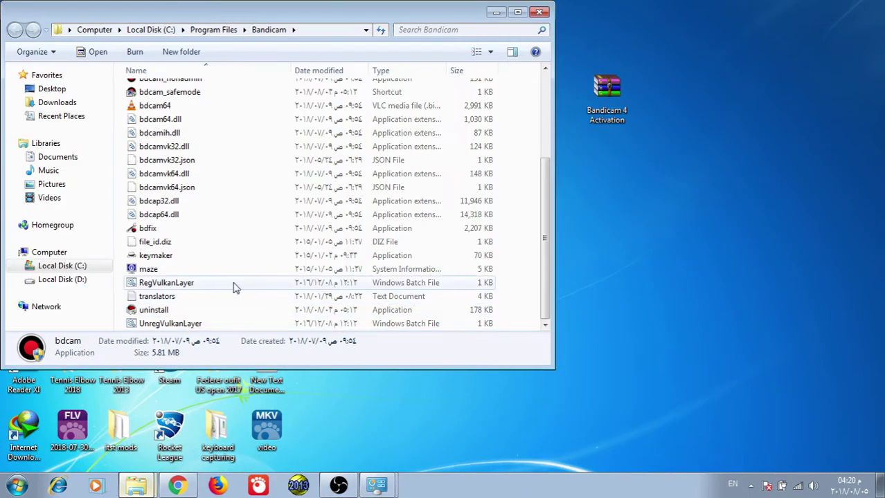
- Run keymaker from the Bandicam folder, enter a registration e-mail address, and close it
double_click(170, 257)
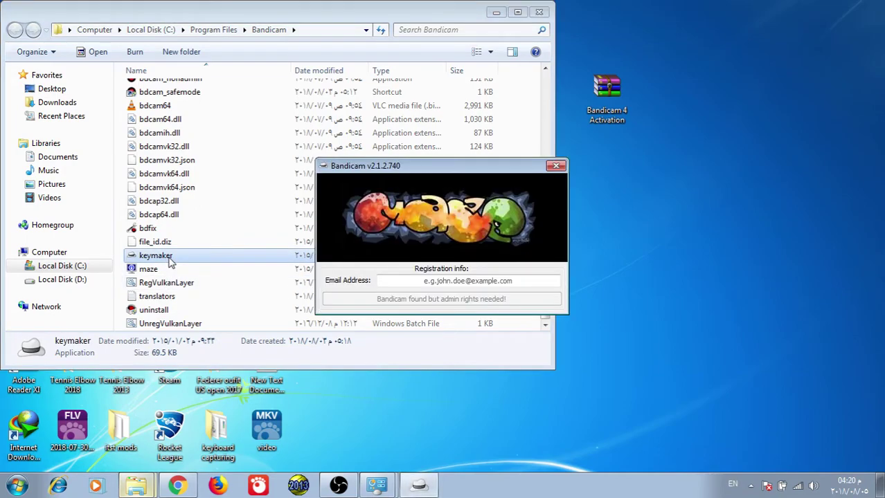
left_click(436, 282)
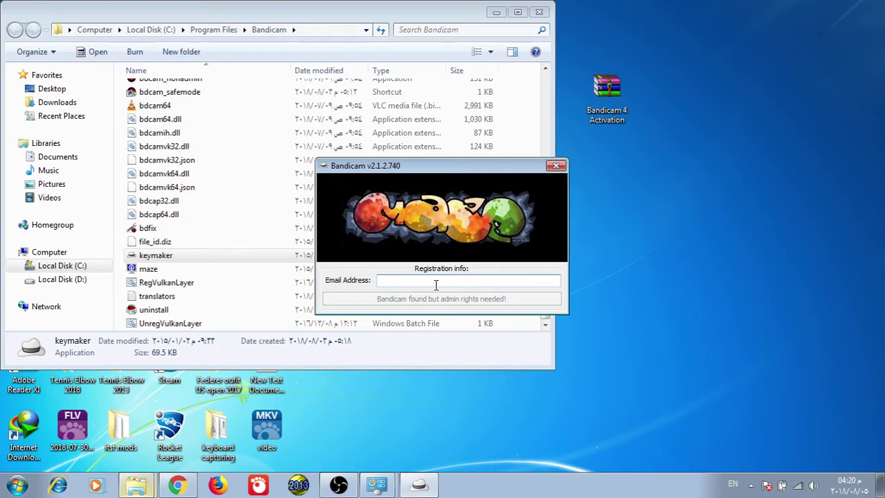
left_click(557, 166)
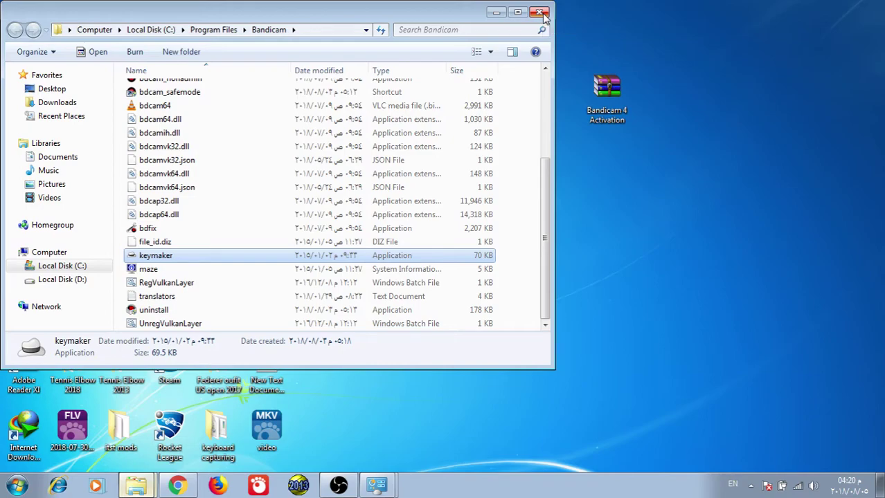
- Close the Bandicam folder window and launch Bandicam from its desktop shortcut
left_click(540, 13)
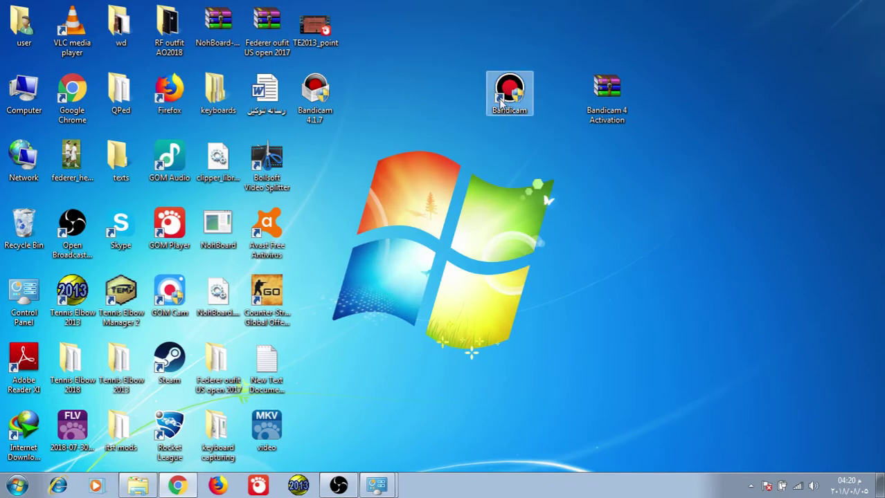
left_click(510, 101)
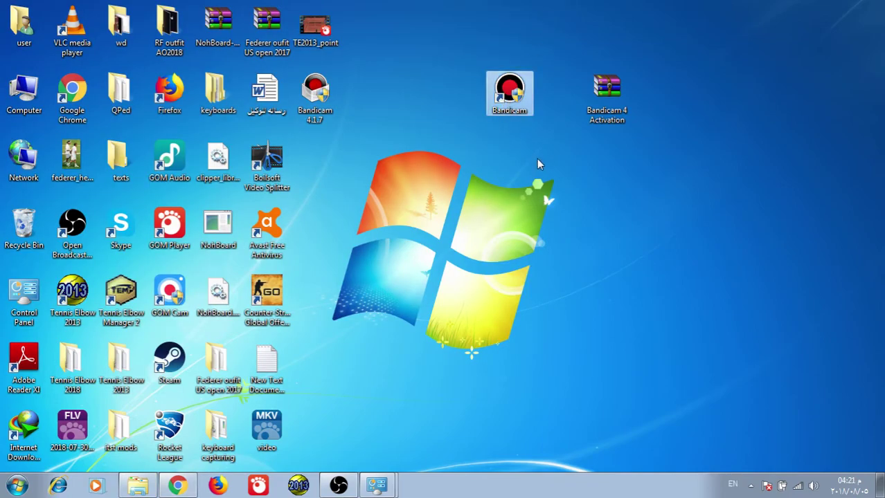
double_click(509, 102)
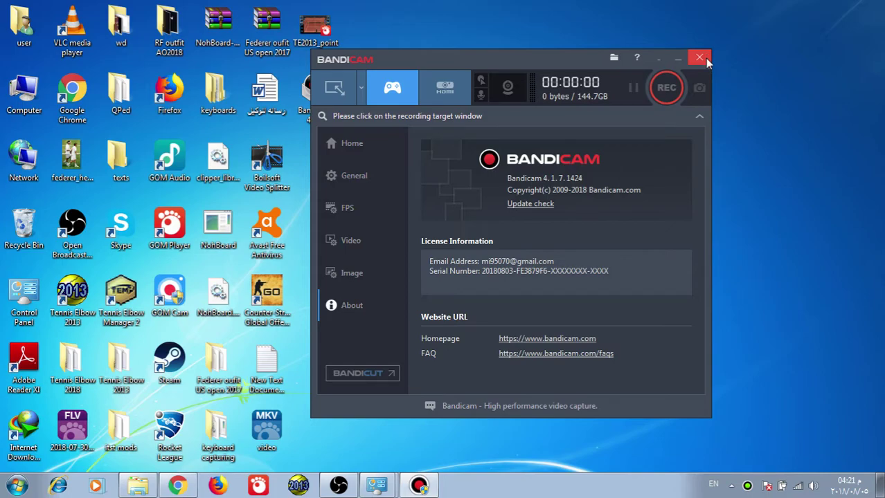
- Browse Bandicam's Home, General, Get Started and Video pages, ending back on Home
left_click(357, 148)
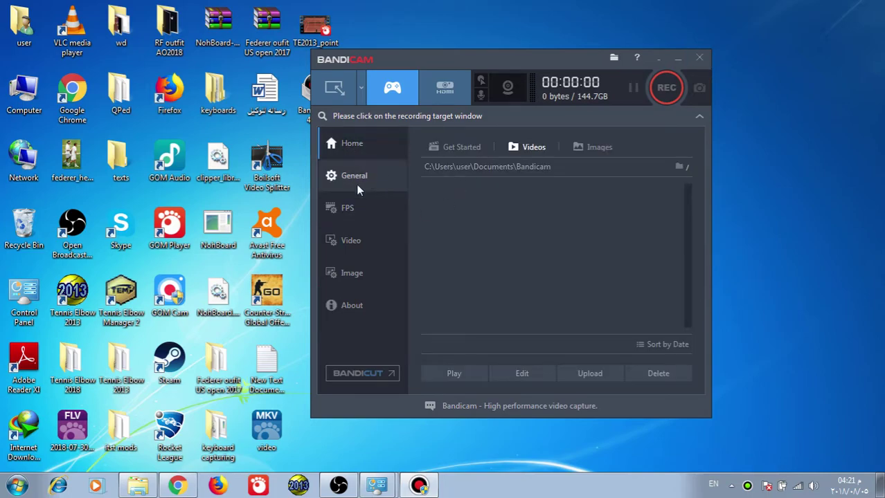
left_click(353, 177)
left_click(346, 145)
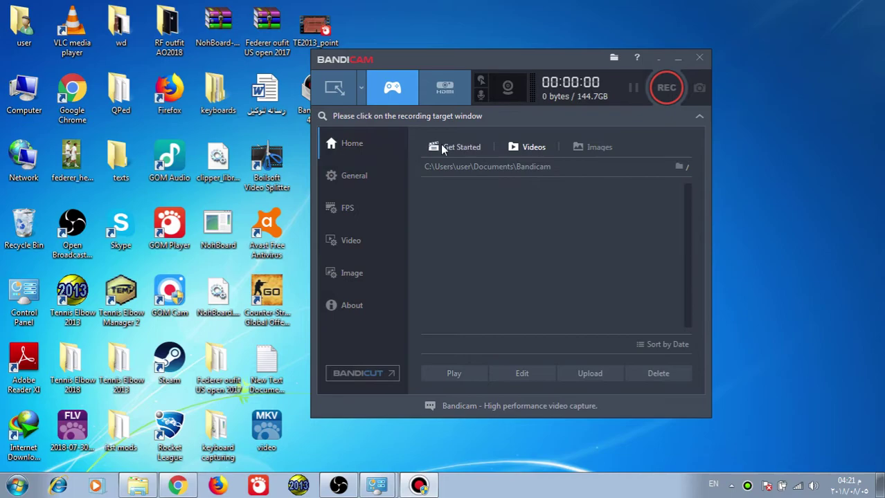
left_click(455, 147)
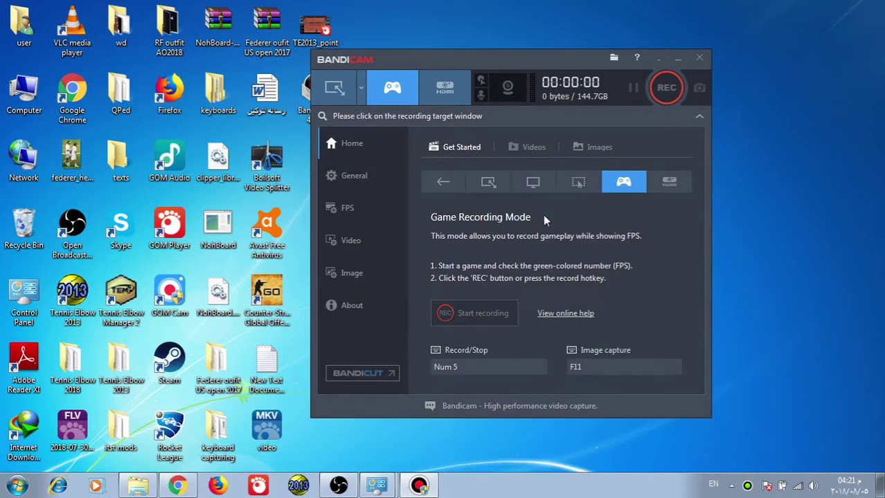
left_click(349, 240)
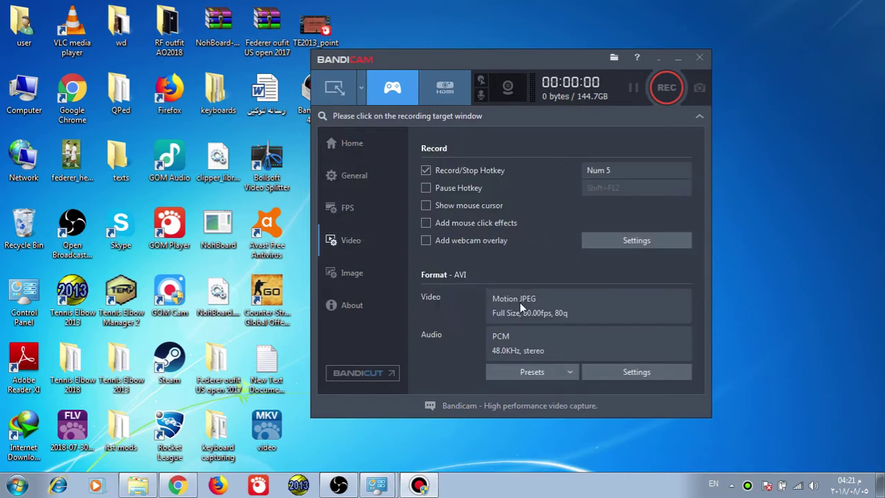
left_click(366, 153)
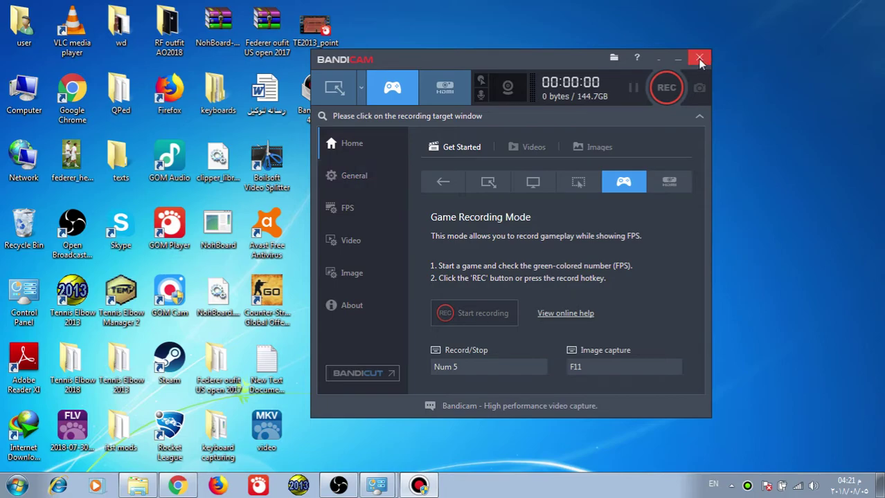